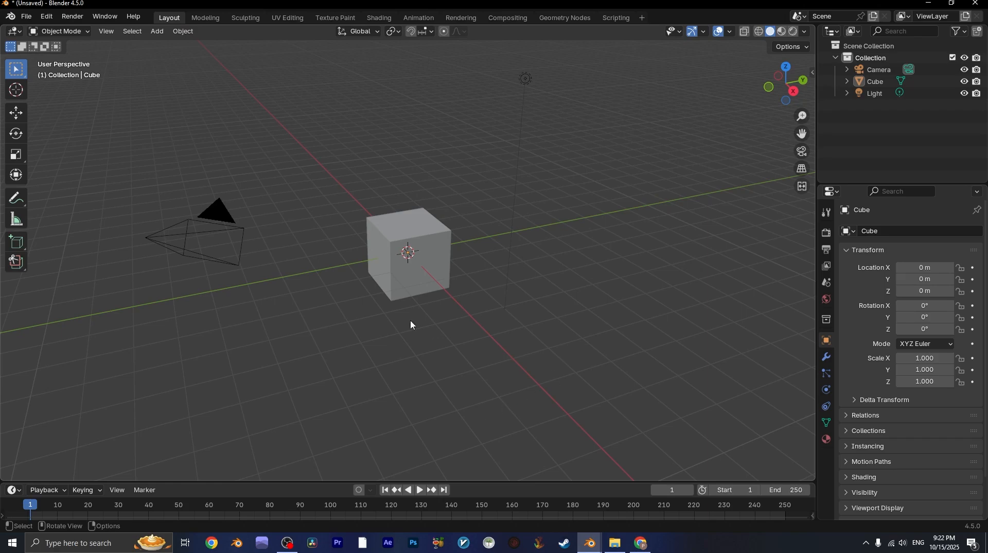
Switch to the JSplacement Web page in Chrome and open its open-source alternative, Displacement X
left_click(640, 543)
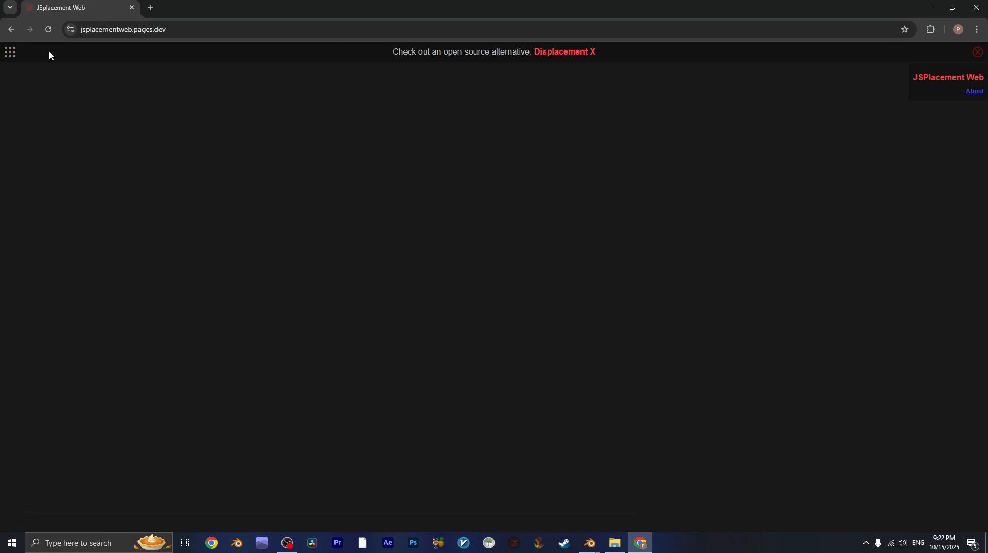
left_click(10, 52)
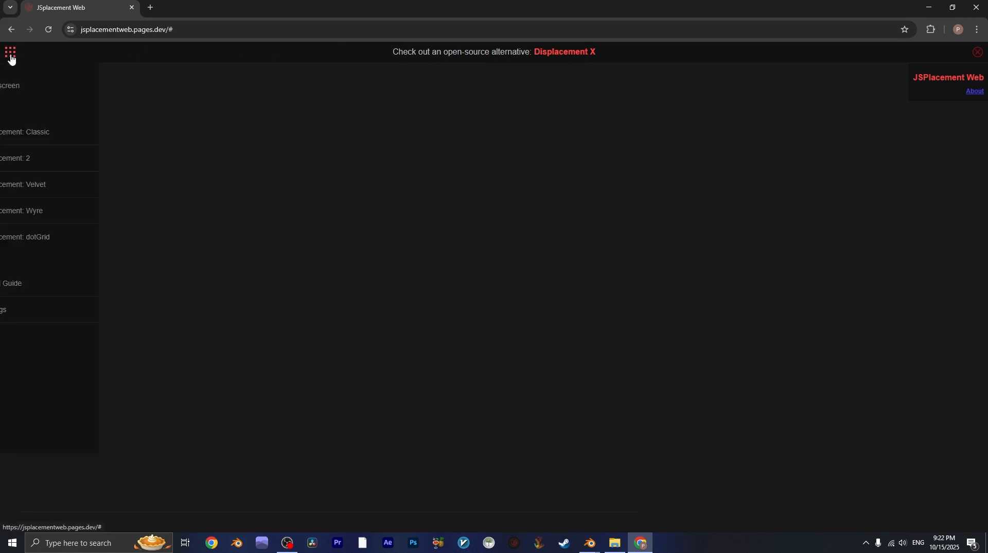
left_click(541, 53)
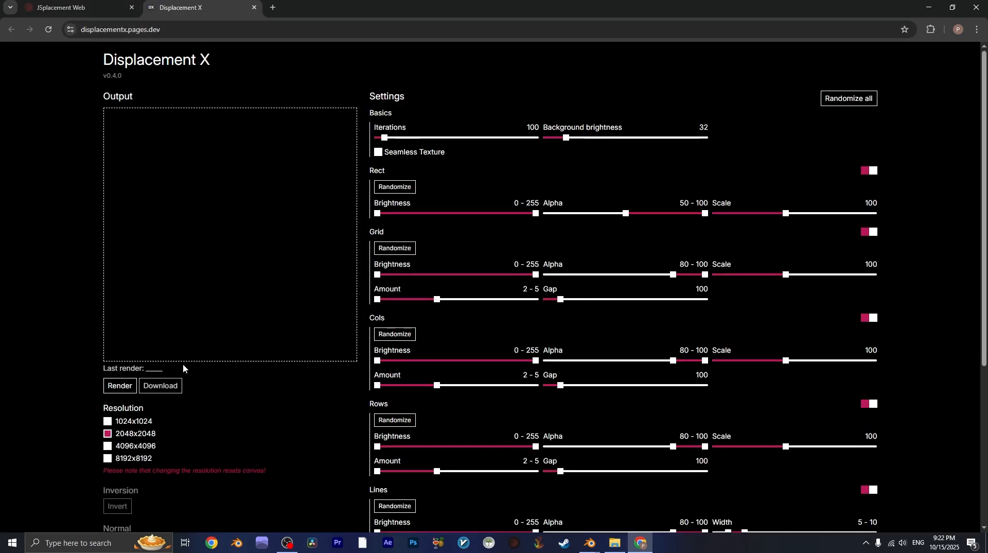
Render a displacement texture in Displacement X, raise Iterations to 452, and render the texture again
left_click(121, 386)
scroll(206, 319, "down", 1)
scroll(309, 206, "up", 1)
left_click_drag(384, 138, 412, 140)
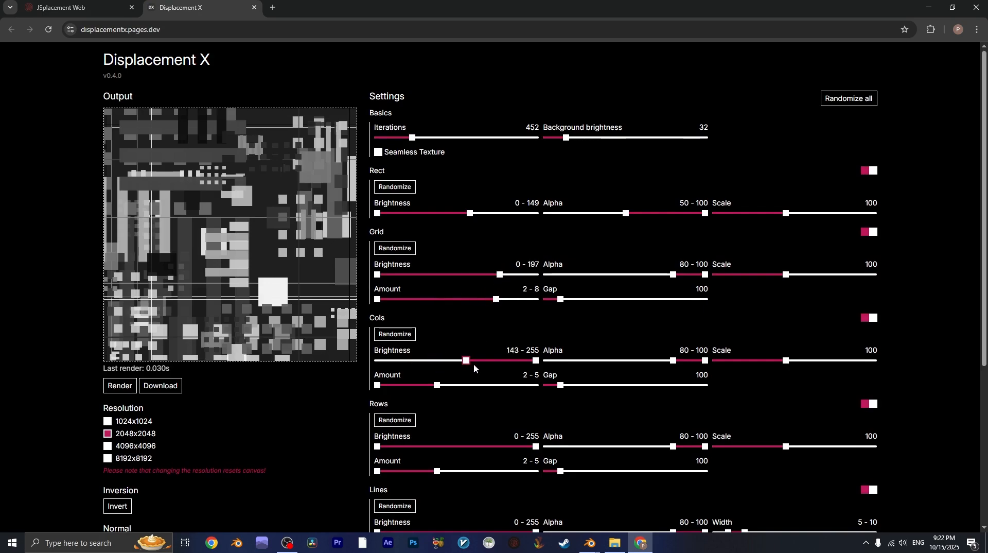
left_click(120, 385)
scroll(155, 309, "down", 1)
scroll(165, 250, "up", 1)
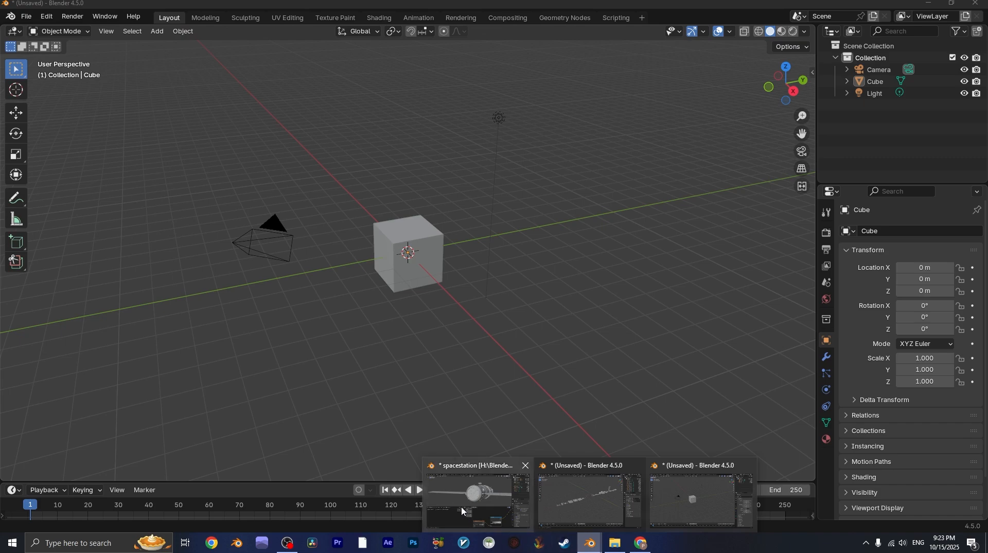
Switch to the spacestation project in Blender and examine the finished station's hull, end cap and solar panels
left_click(462, 511)
middle_click_drag(664, 135, 560, 161)
scroll(572, 149, "up", 3)
scroll(553, 172, "up", 2)
middle_click_drag(539, 199, 620, 180)
scroll(494, 190, "down", 2)
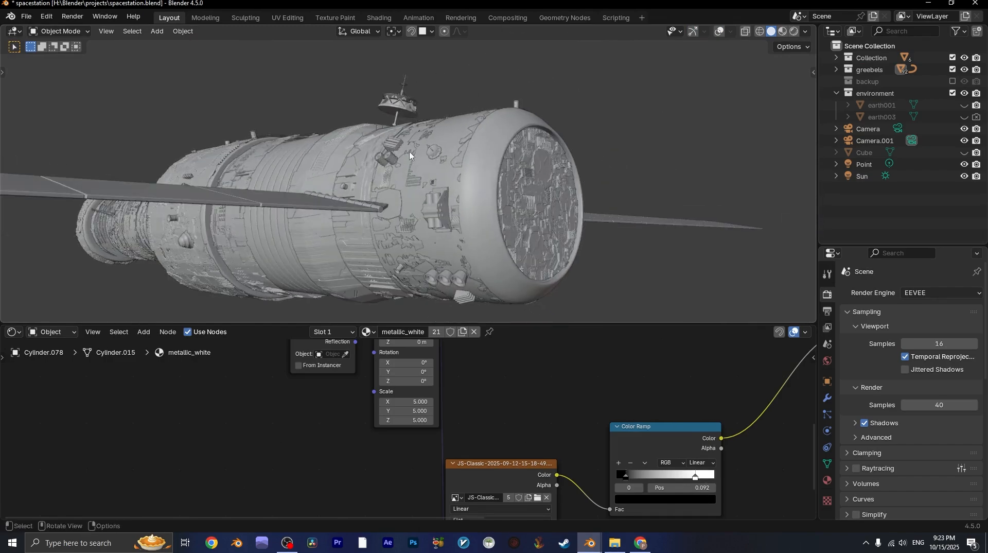
middle_click_drag(410, 156, 672, 157)
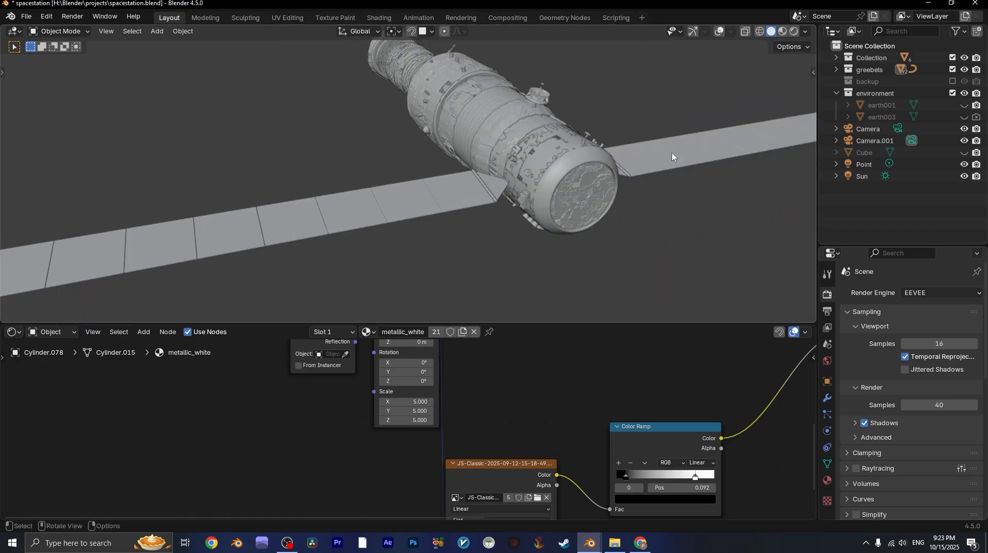
middle_click_drag(733, 135, 597, 120)
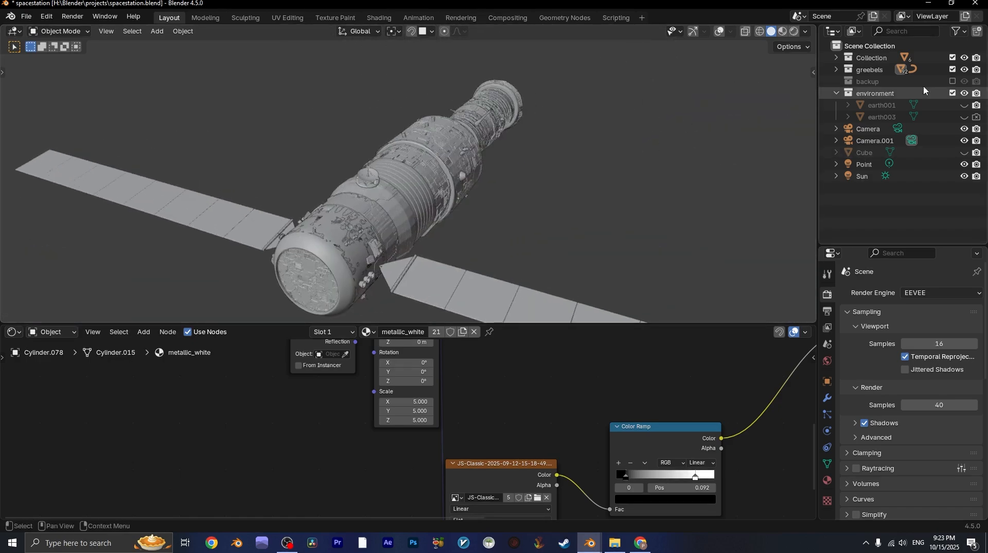
Hide the greebels collection and select the station's bare main body for inspection
left_click(964, 70)
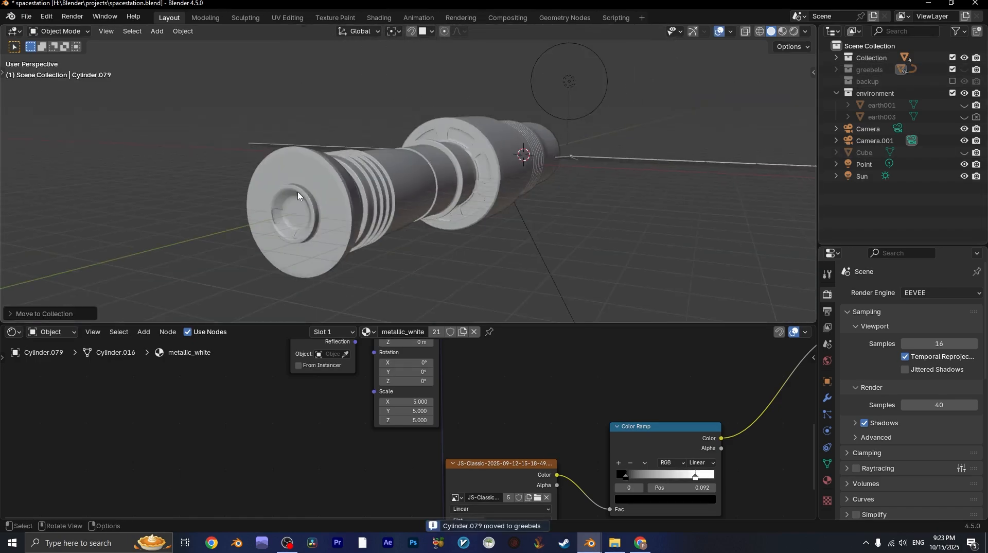
middle_click_drag(298, 192, 443, 177)
left_click(443, 177)
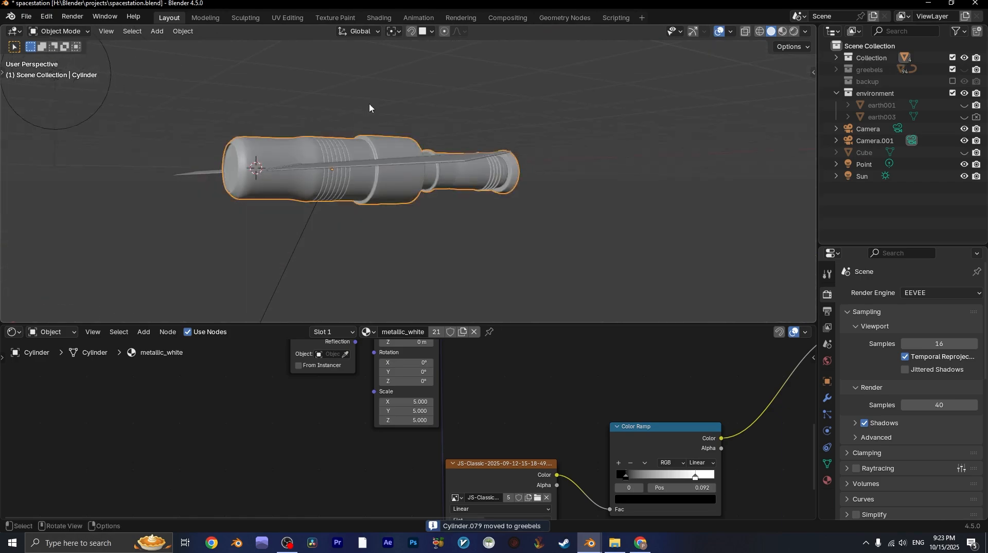
middle_click_drag(368, 107, 449, 98)
Display the scene in rendered shading and examine the panel texture on the main body up close
left_click(794, 32)
mouse_move(541, 95)
middle_mouse_down()
mouse_move(485, 108)
mouse_move(467, 166)
mouse_move(344, 190)
mouse_move(391, 175)
middle_mouse_up()
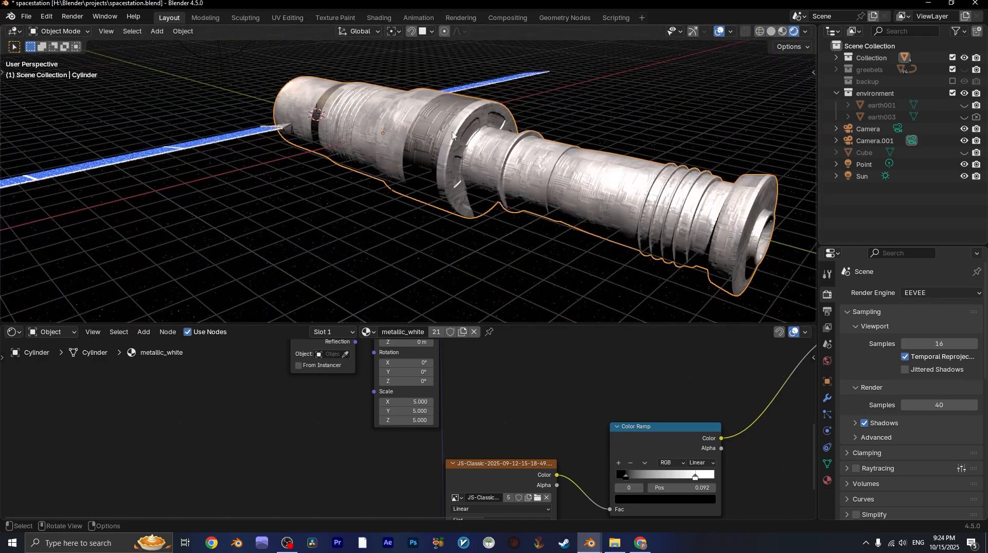
scroll(610, 193, "up", 5)
scroll(507, 185, "up", 2)
scroll(454, 90, "down", 1)
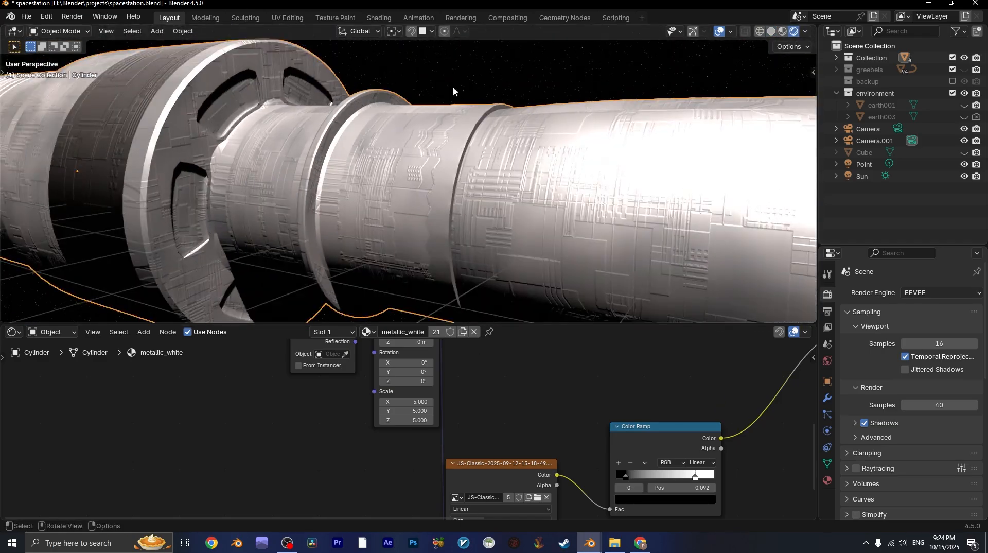
scroll(504, 76, "up", 1)
scroll(445, 184, "up", 2)
scroll(445, 185, "down", 5)
mouse_move(407, 154)
middle_mouse_down()
mouse_move(426, 137)
mouse_move(304, 223)
mouse_move(442, 254)
mouse_move(329, 257)
mouse_move(216, 214)
middle_mouse_up()
scroll(443, 253, "down", 4)
Return the viewport to solid shading and show the greebels collection again
key("z")
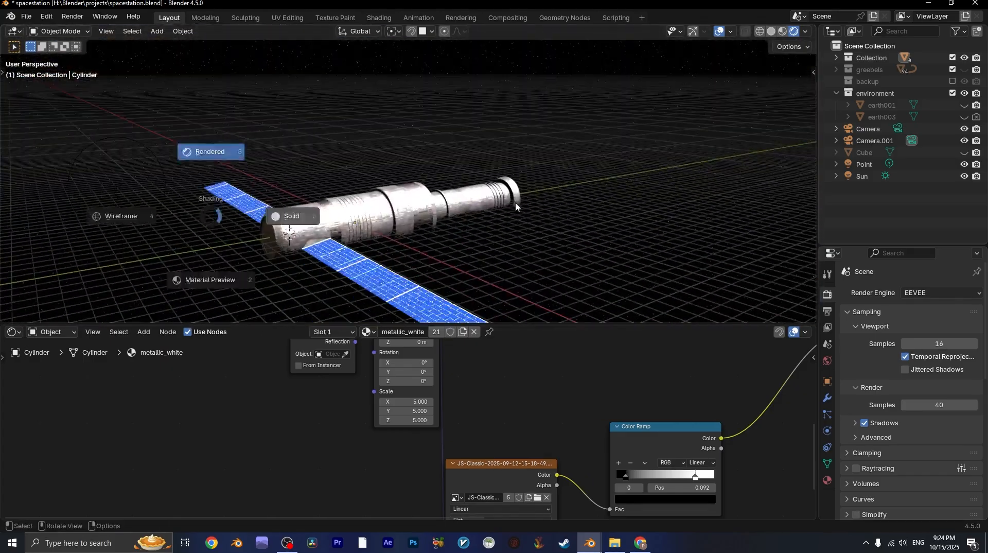
left_click(291, 216)
scroll(293, 221, "up", 2)
left_click(962, 72)
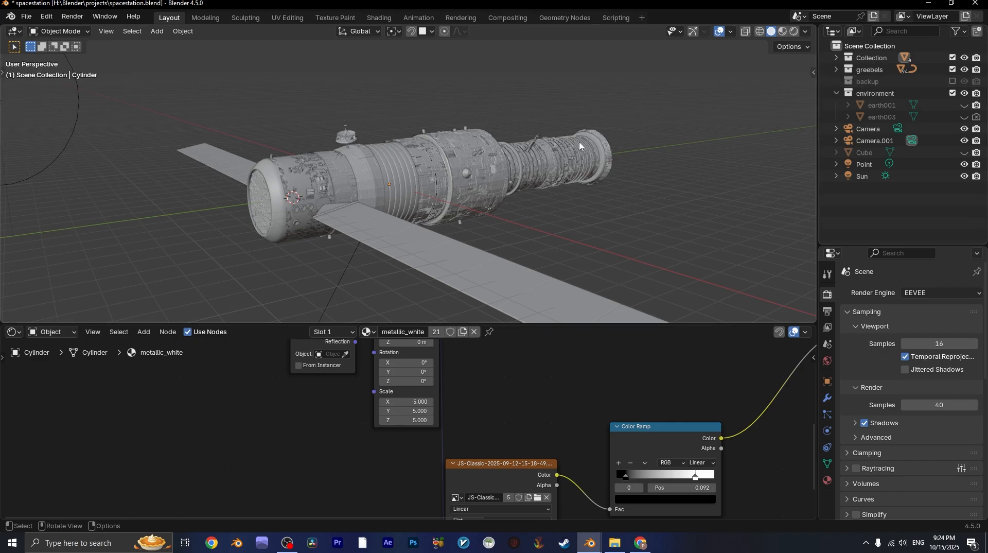
Examine the greebles around the hull, selecting individual pieces on the narrow rear section
middle_click_drag(545, 176, 433, 176)
scroll(431, 174, "up", 3)
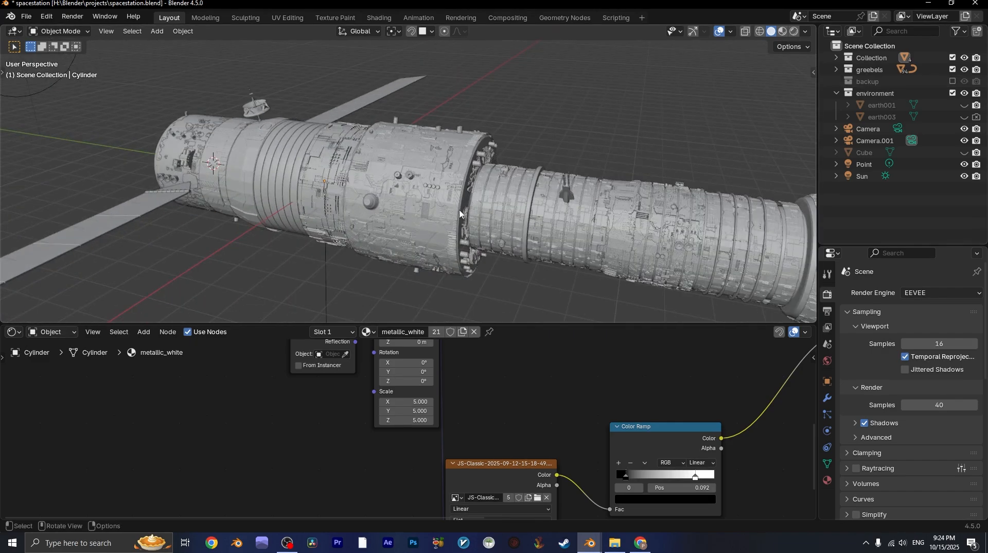
middle_click_drag(495, 128, 366, 174)
left_click(365, 172)
left_click(596, 102)
left_click(596, 168)
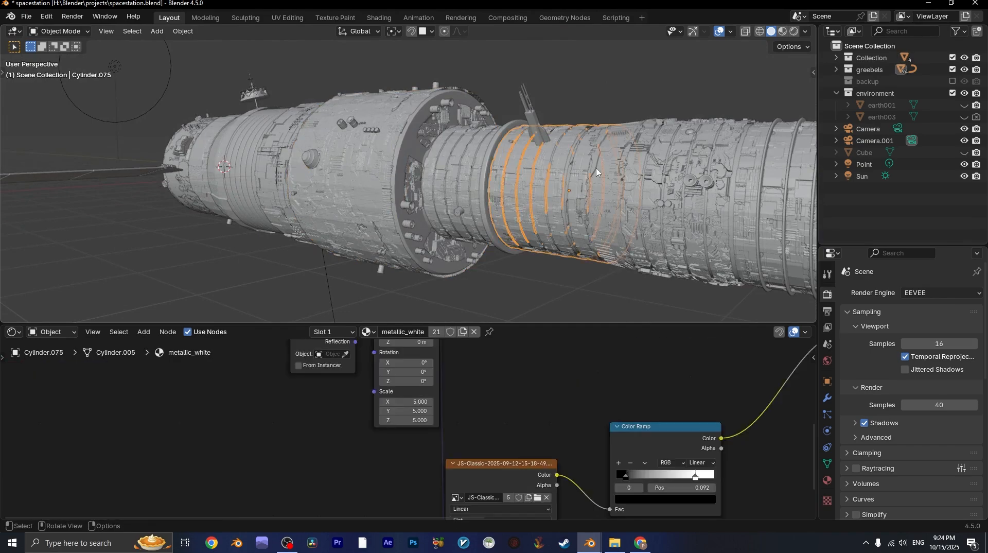
left_click(634, 130)
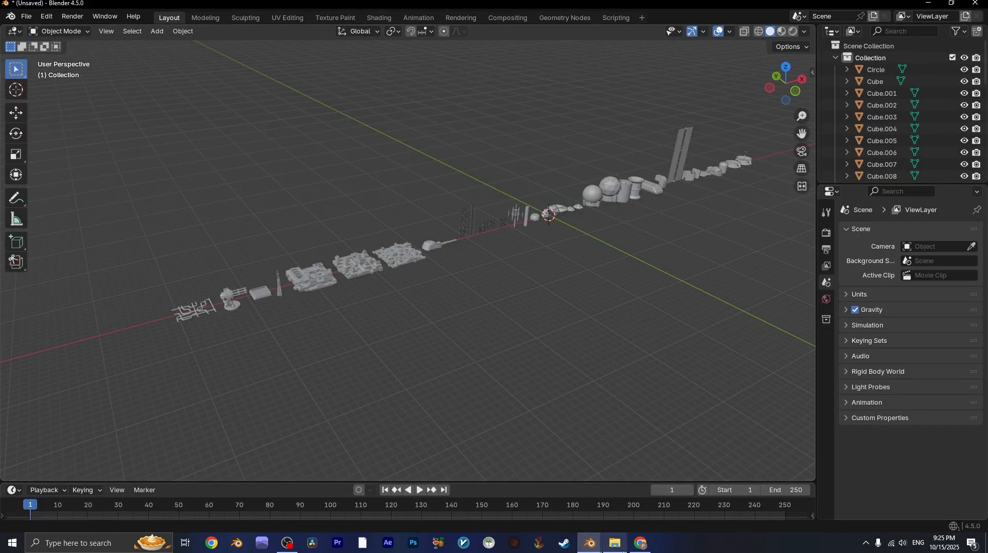
Switch to the unsaved default Blender scene and delete its camera, cube and light
left_click(591, 543)
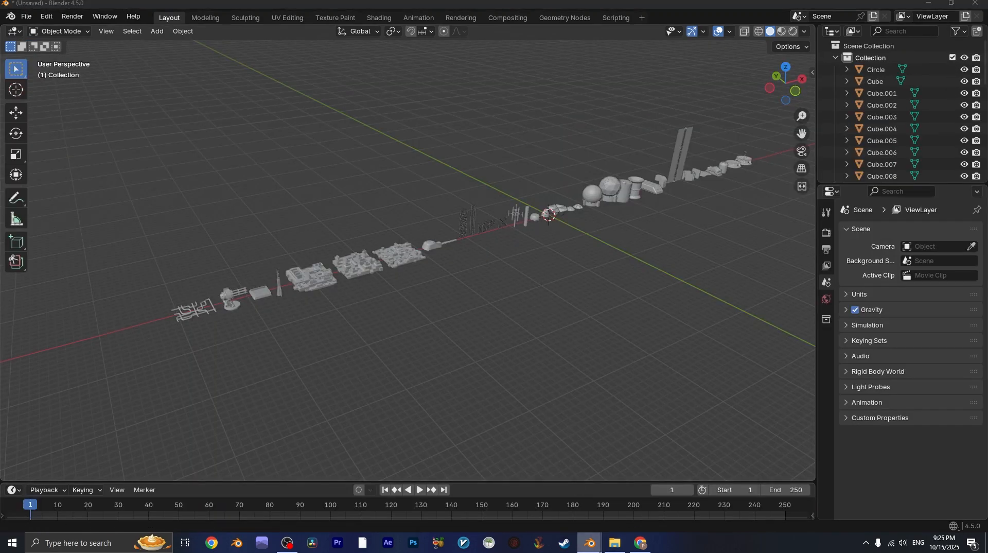
left_click(678, 511)
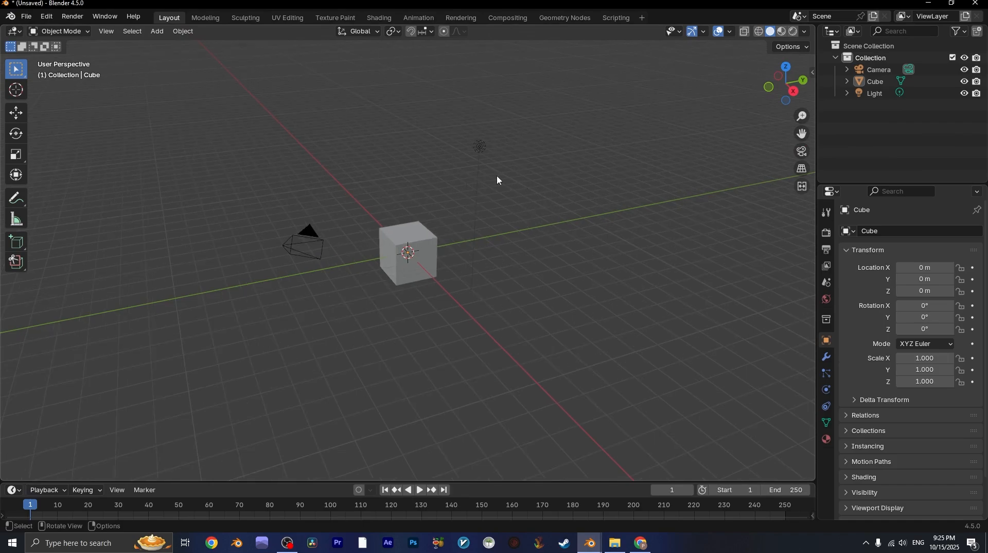
left_click_drag(529, 126, 236, 324)
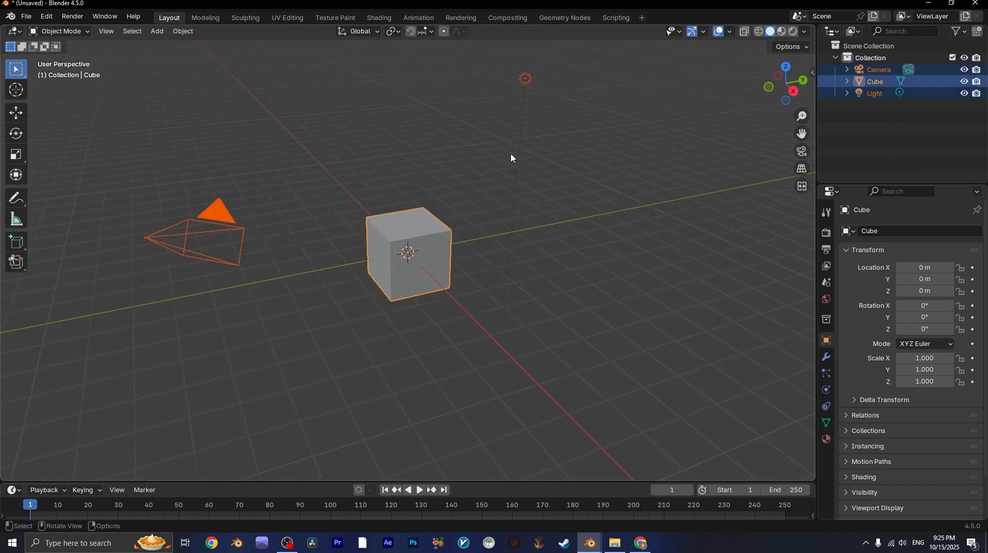
key("Delete")
Add a cylinder mesh at the world origin with 24 vertices
left_click(157, 32)
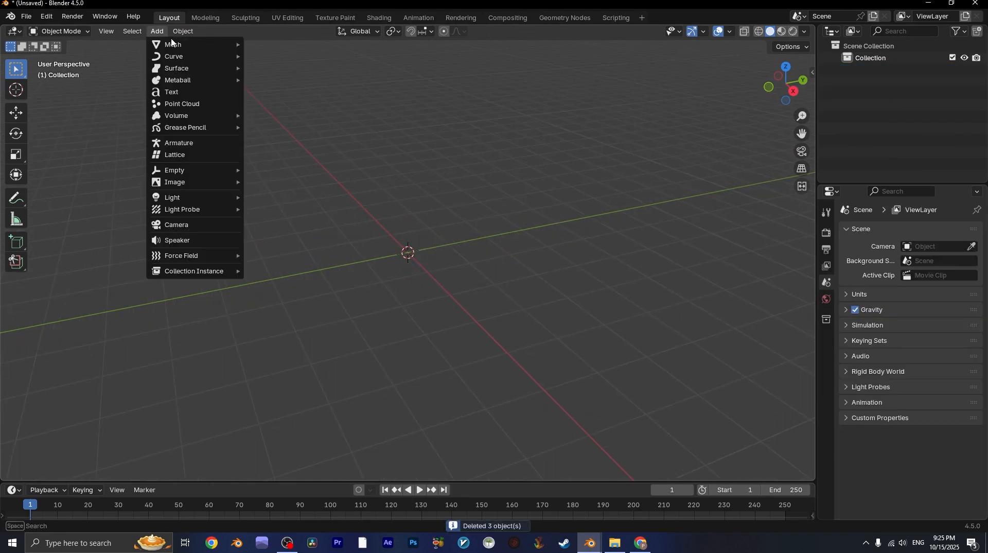
mouse_move(175, 45)
left_click(263, 104)
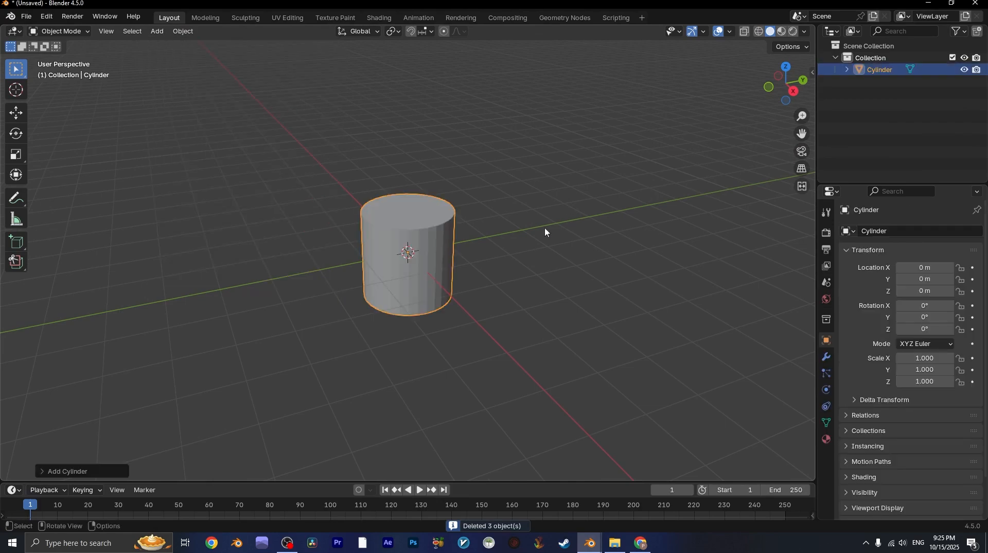
scroll(366, 291, "up", 3)
left_click(110, 468)
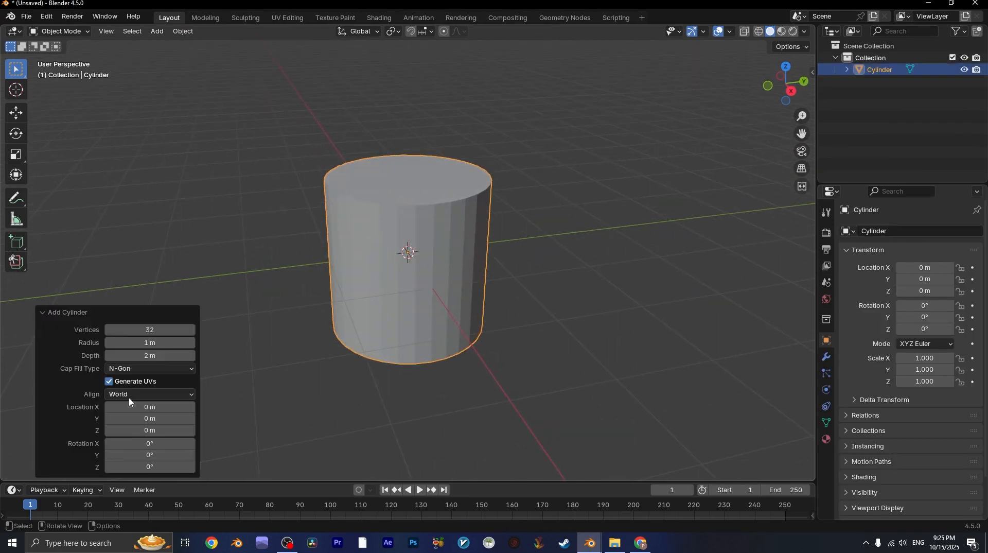
left_click(152, 332)
type("24")
key("Return")
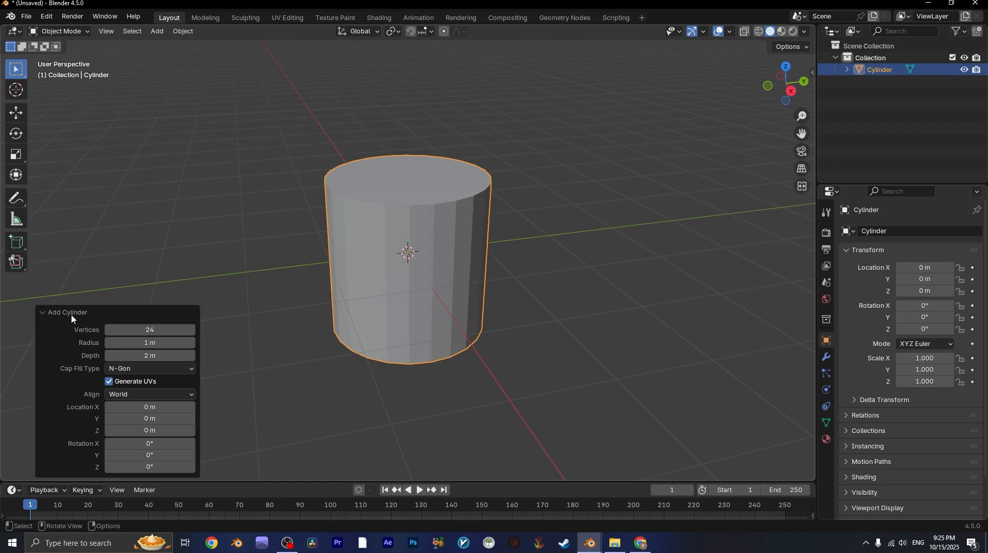
Set the cylinder's cap fill type to Nothing and its Y rotation to 90°
left_click(128, 369)
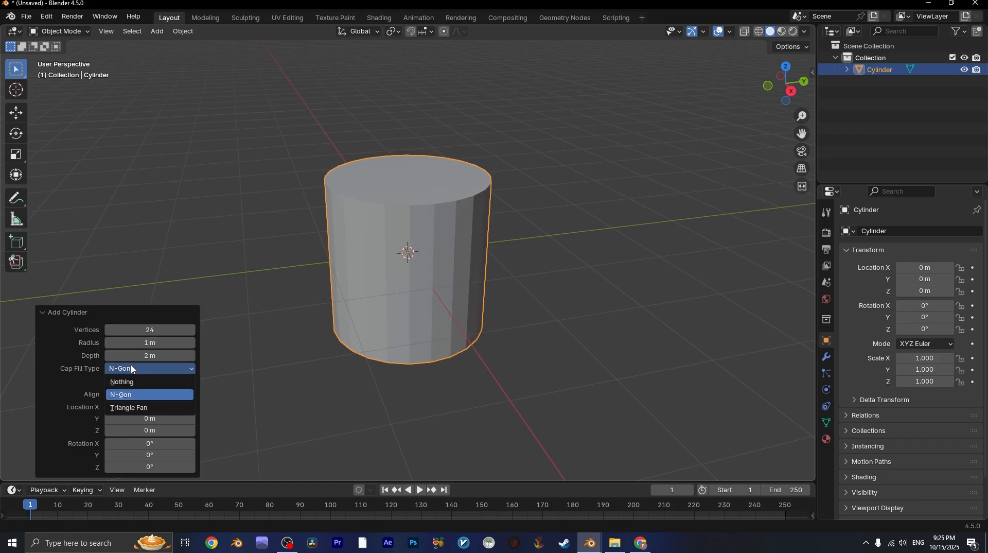
left_click(134, 381)
middle_click_drag(374, 250, 251, 123)
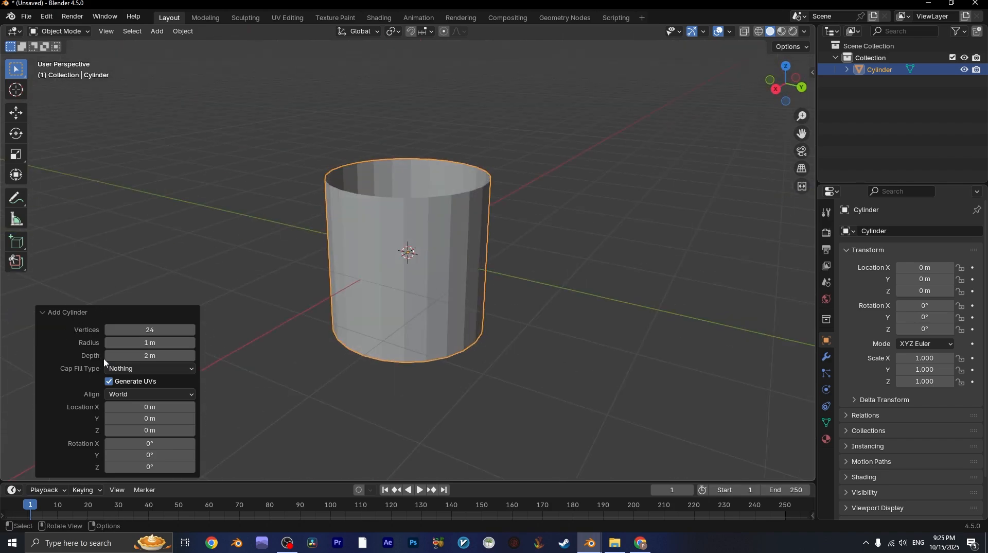
left_click(123, 369)
left_click(122, 384)
left_click(143, 455)
type("90")
key("Return")
left_click(59, 315)
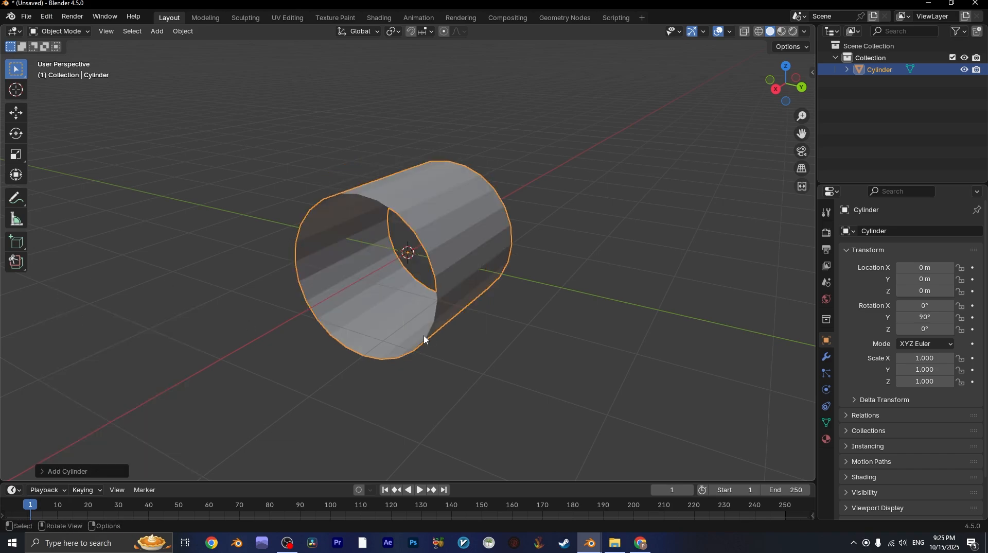
Apply smooth shading to the open cylinder
middle_click_drag(515, 295, 434, 198)
left_click(592, 185)
left_click(434, 198)
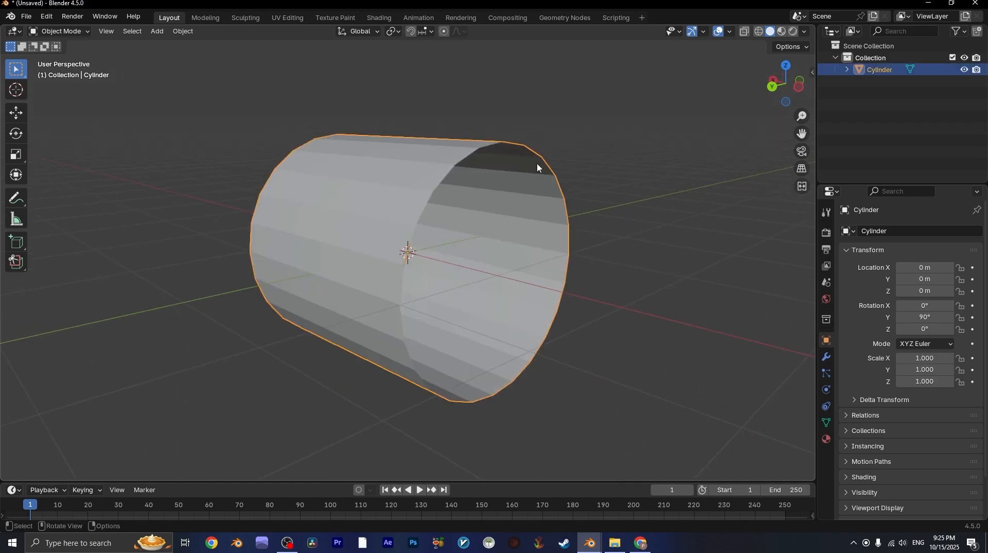
left_click(539, 165)
left_click(540, 214)
middle_click_drag(536, 214, 523, 252)
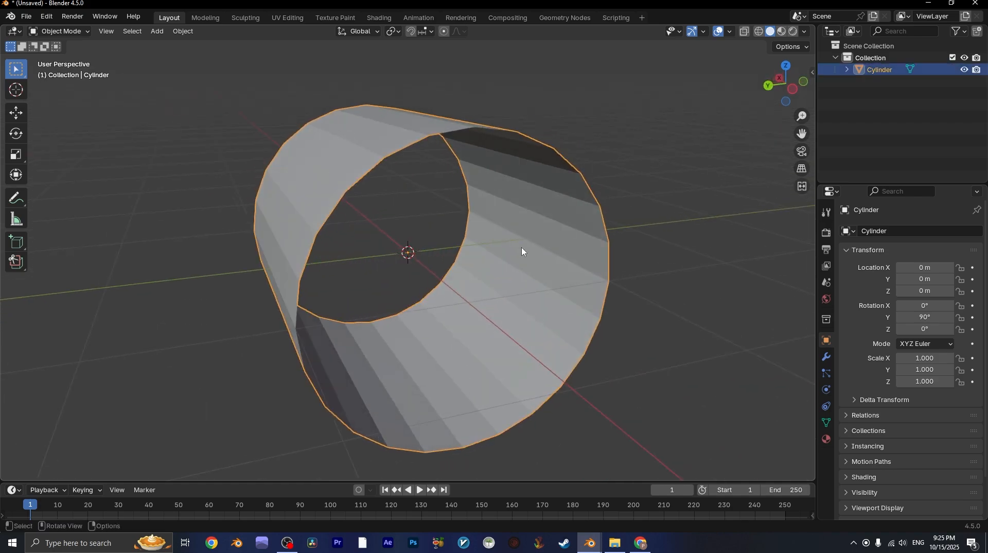
right_click(640, 229)
left_click(566, 223)
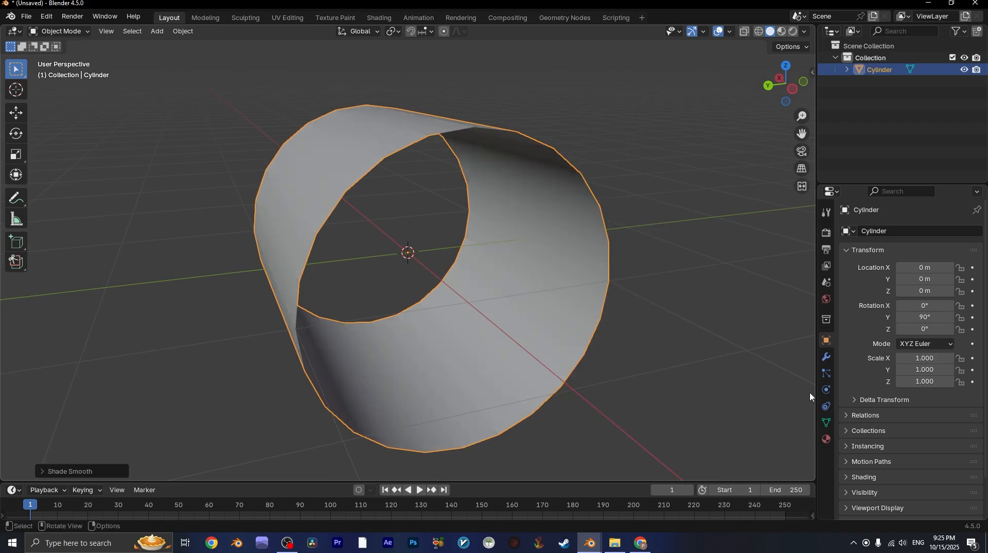
Add a Subdivision Surface modifier to the cylinder and set its viewport levels to 2
left_click(826, 357)
left_click(880, 232)
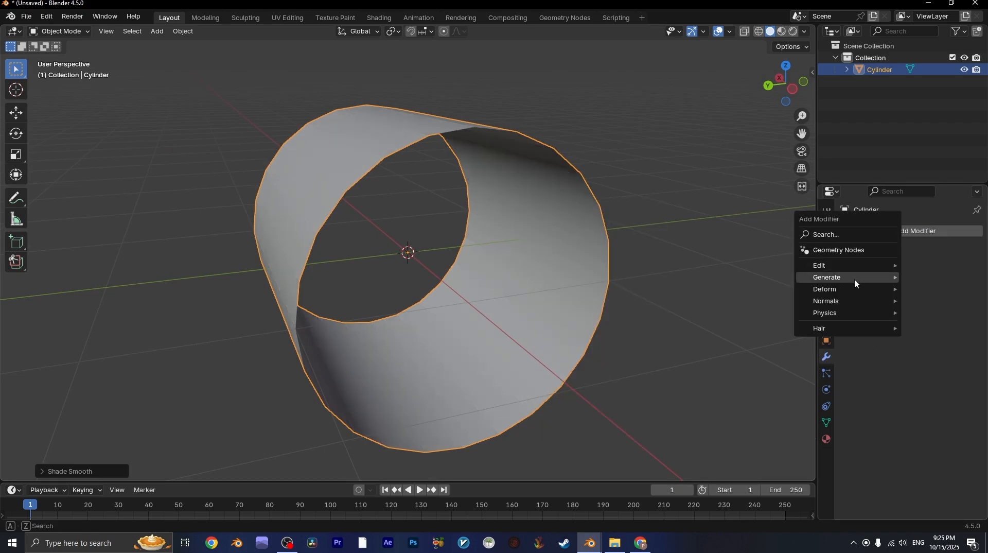
mouse_move(854, 278)
left_click(743, 431)
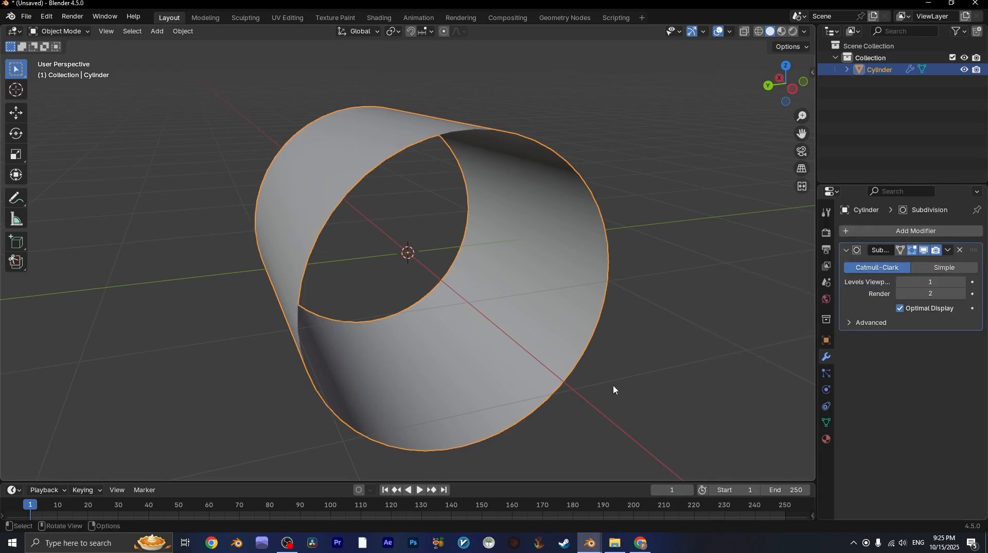
left_click(961, 281)
Check the smoothed cylinder's open ends and add a Solidify modifier to it
left_click(650, 149)
middle_click_drag(650, 149, 360, 237)
left_click(399, 276)
middle_click_drag(399, 276, 501, 247)
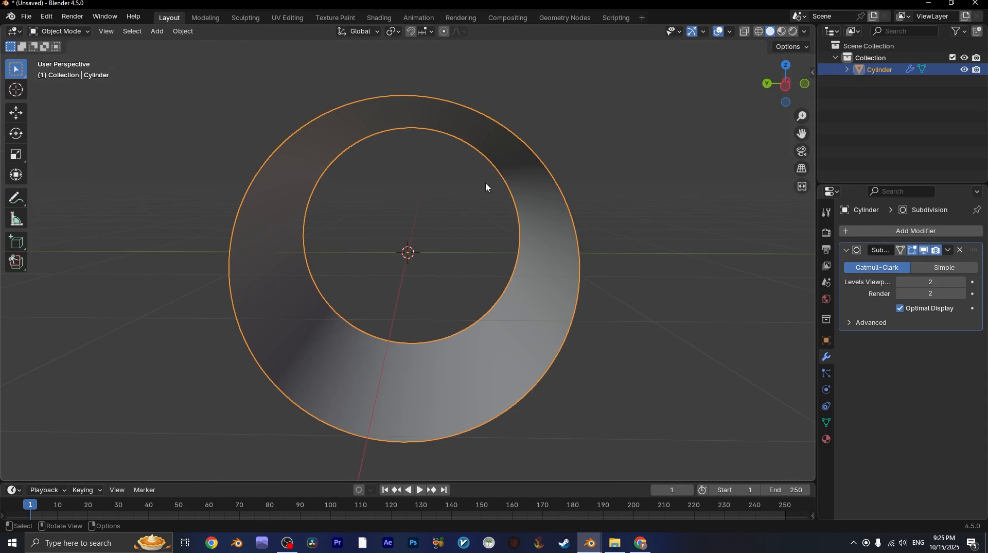
middle_click_drag(516, 170, 566, 177)
left_click(875, 231)
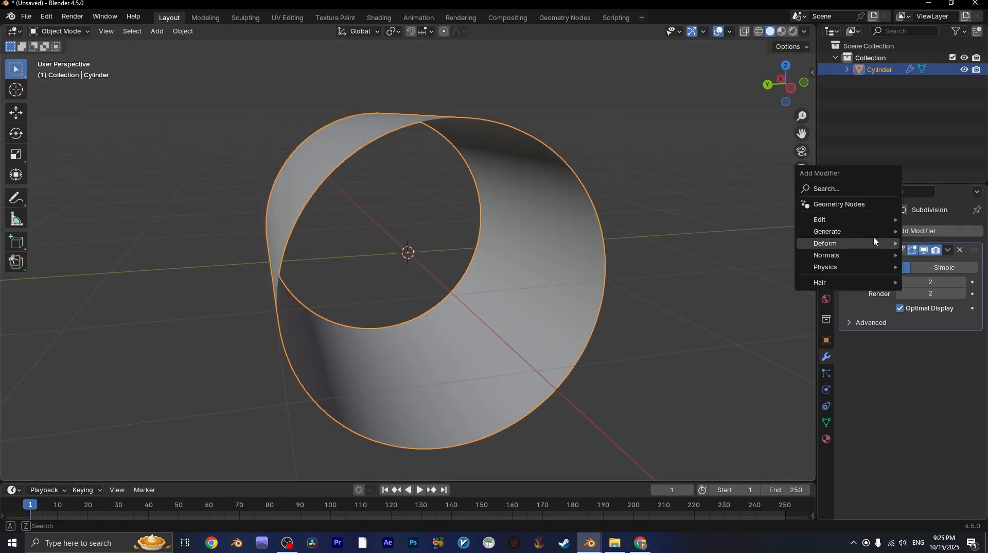
mouse_move(872, 232)
left_click(718, 372)
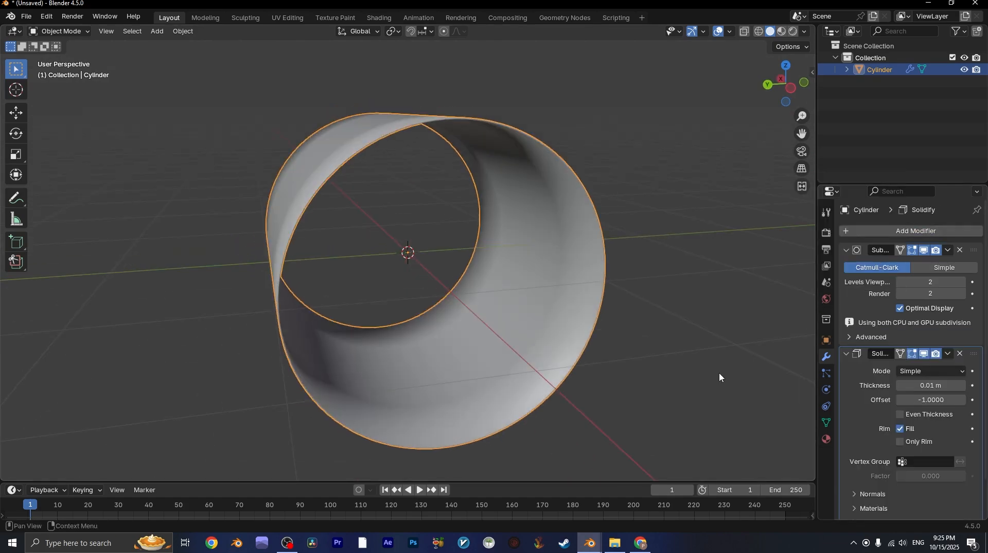
Set the cylinder's Solidify thickness to -0.05 m and move Solidify above Subdivision Surface in the modifier stack
left_click_drag(908, 386, 876, 361)
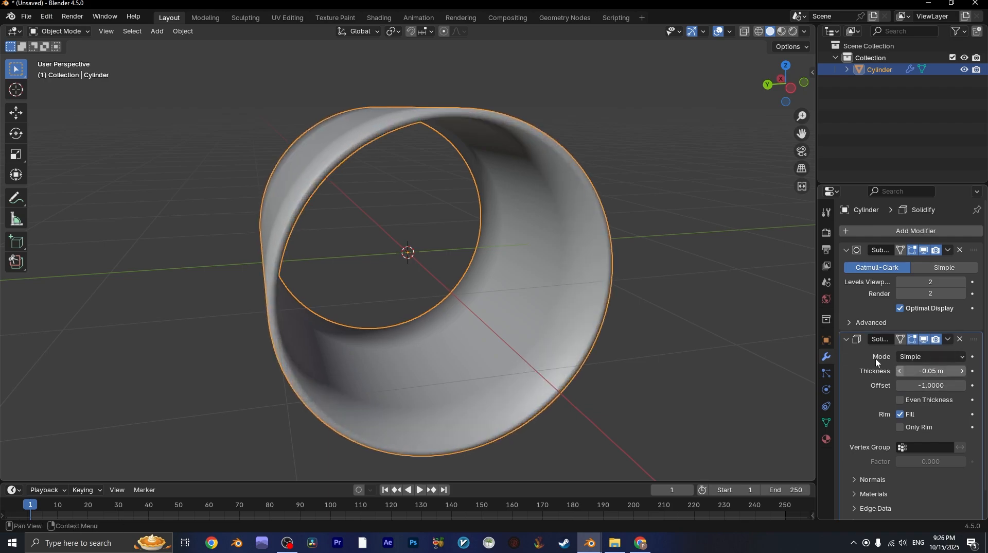
left_click(669, 283)
middle_click_drag(499, 220, 626, 239)
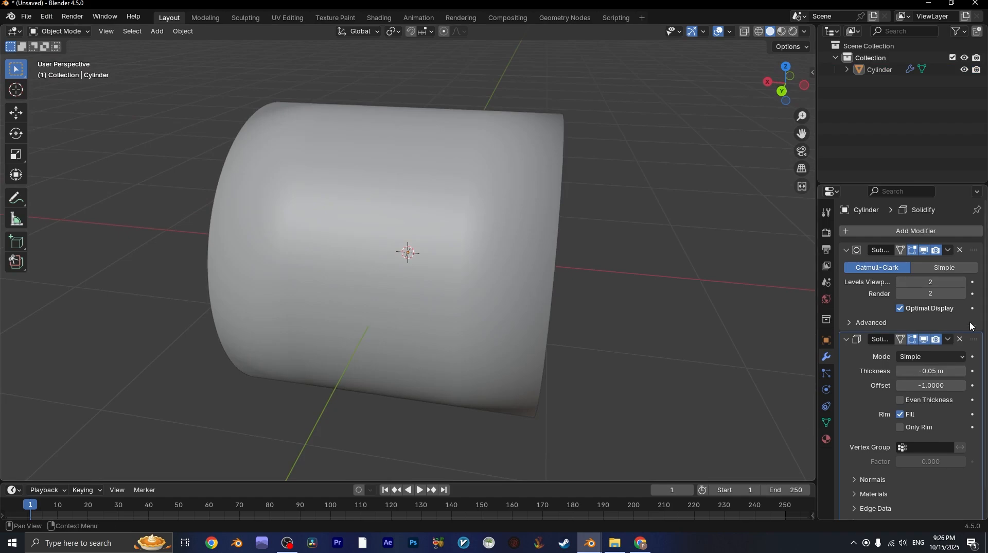
left_click_drag(973, 338, 974, 260)
middle_click_drag(692, 154, 624, 122)
Add a Bevel modifier to the cylinder and place it between Solidify and Subdivision Surface
left_click(847, 231)
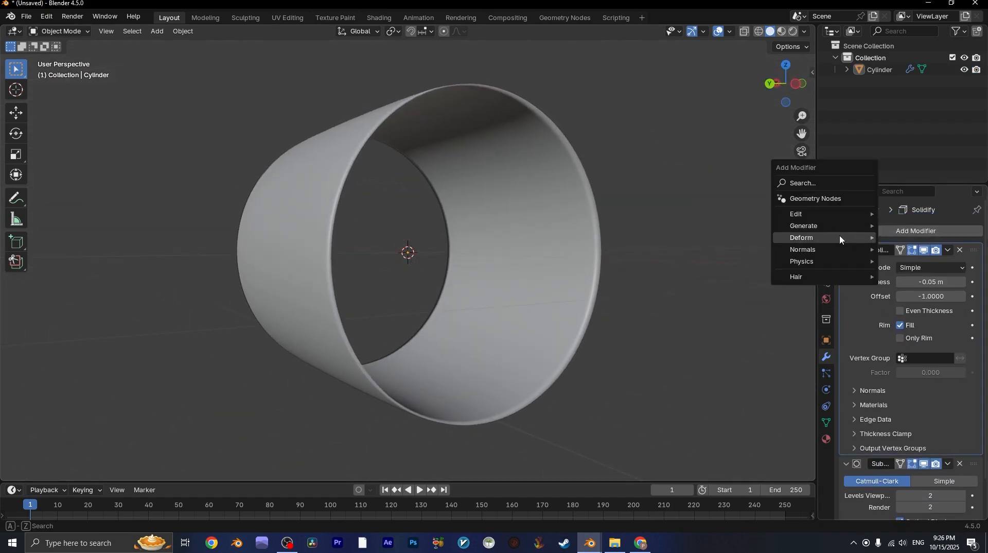
left_click(858, 231)
mouse_move(857, 232)
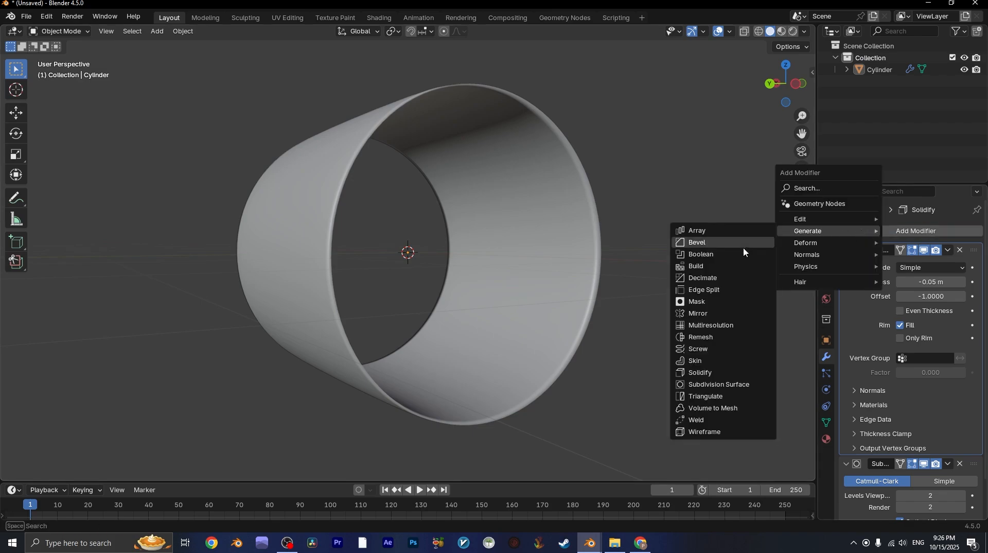
left_click(865, 232)
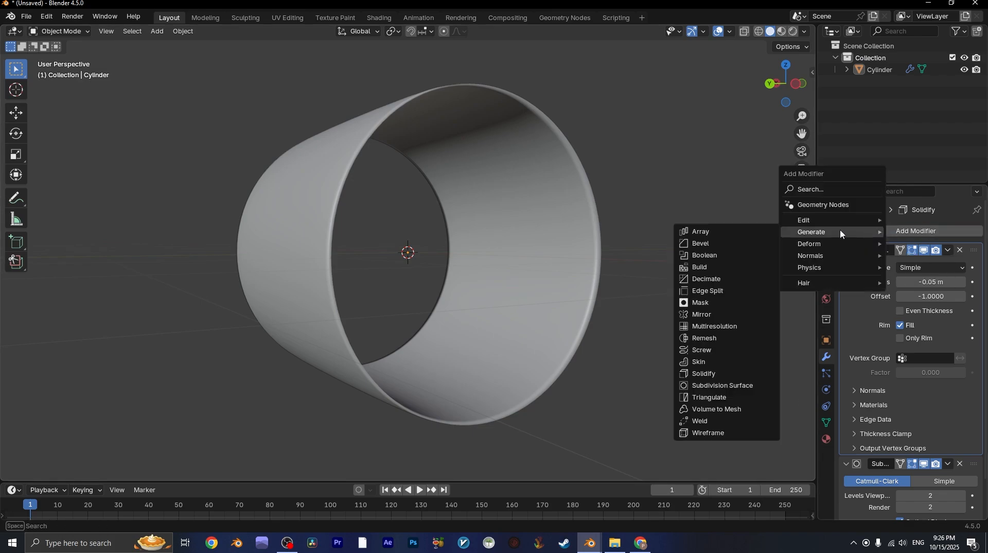
left_click(730, 247)
scroll(931, 381, "down", 2)
scroll(932, 381, "down", 5)
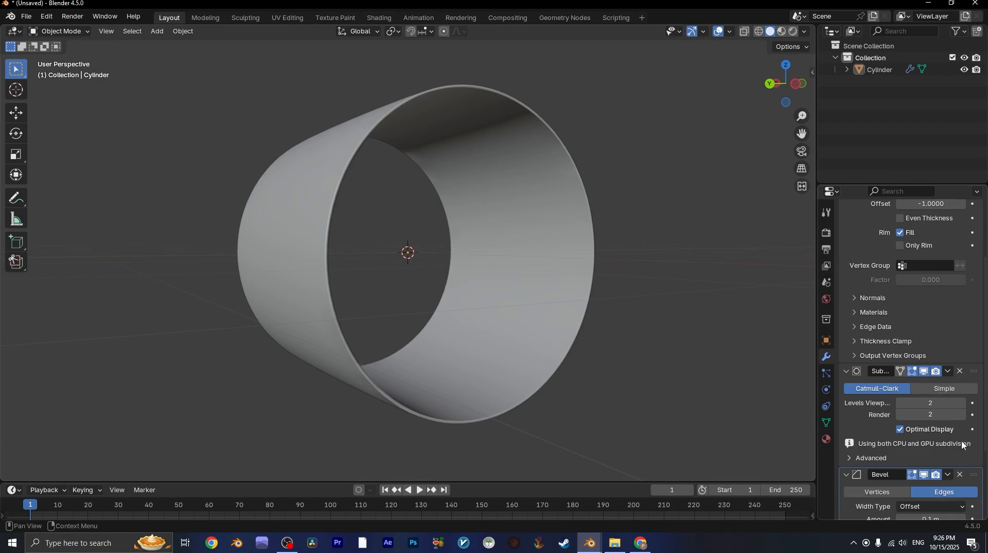
left_click_drag(983, 371, 984, 286)
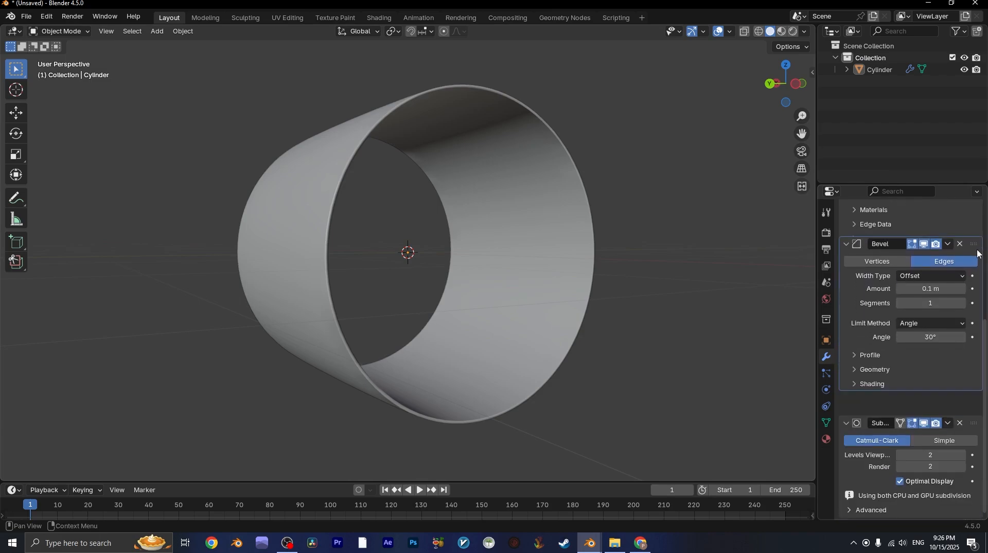
middle_click_drag(509, 170, 609, 242)
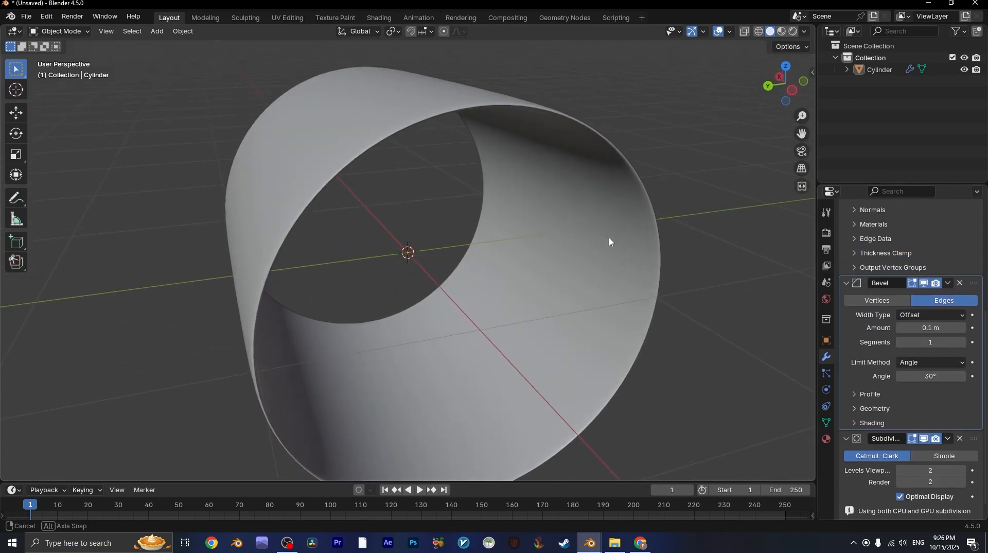
Set the Bevel modifier to 2 segments with an amount of 0.03 m
left_click(961, 342)
middle_click_drag(717, 331, 704, 288)
left_click_drag(930, 327, 925, 327)
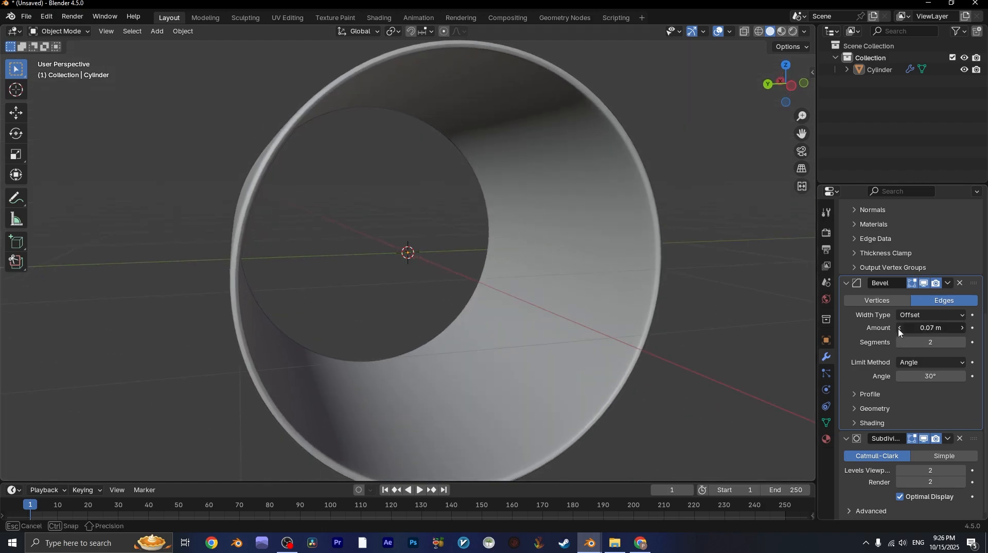
left_click(900, 328)
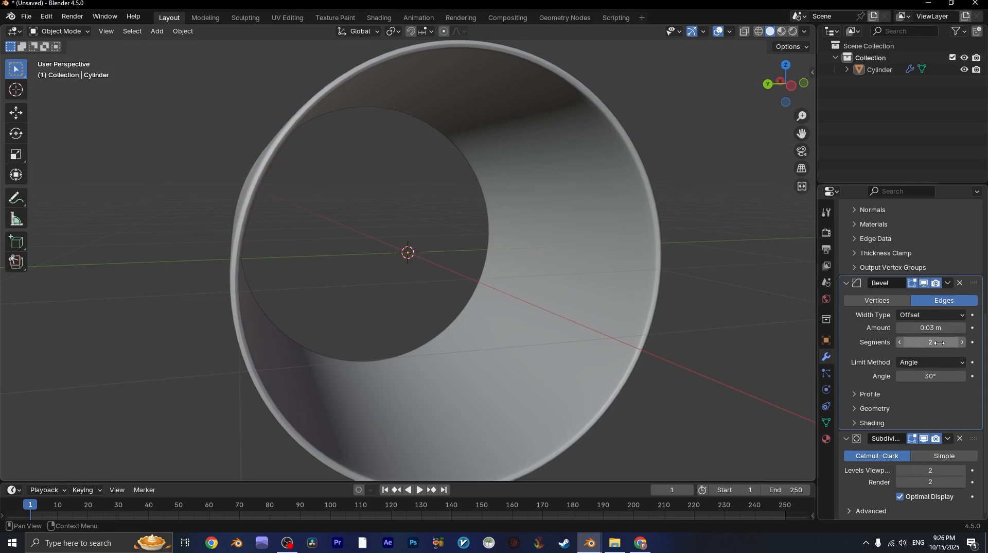
Set the Solidify thickness to -0.1 m and inspect the thickened wall from several angles
scroll(917, 360, "up", 8)
left_click_drag(931, 263, 928, 262)
scroll(647, 239, "down", 4)
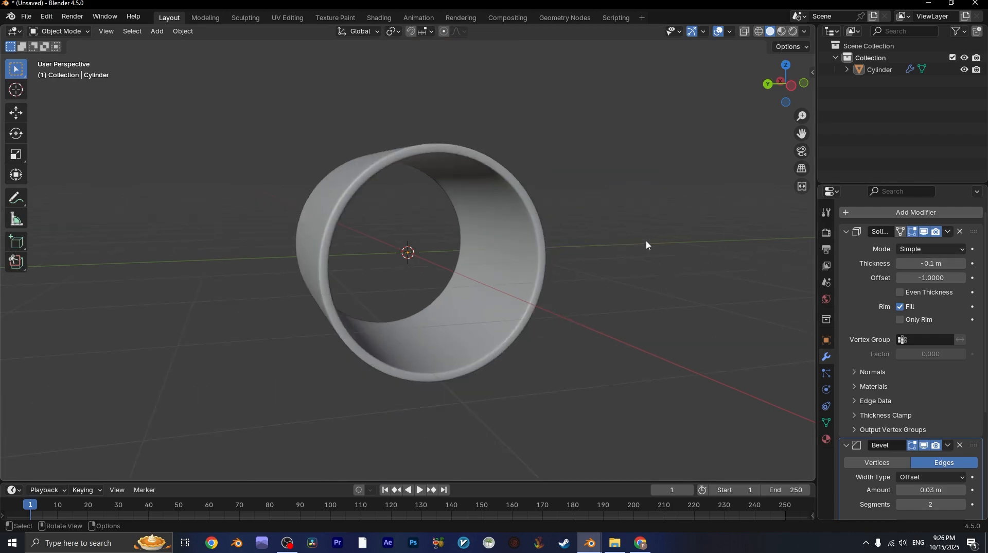
middle_click_drag(646, 239, 605, 238)
left_click(441, 266)
middle_click_drag(441, 265, 533, 366)
left_click(671, 311)
middle_click_drag(584, 254, 526, 232)
Enter Edit Mode on the cylinder in wireframe view and select its ring of wall faces in face mode
left_click(527, 232)
key("Tab")
left_click(624, 211)
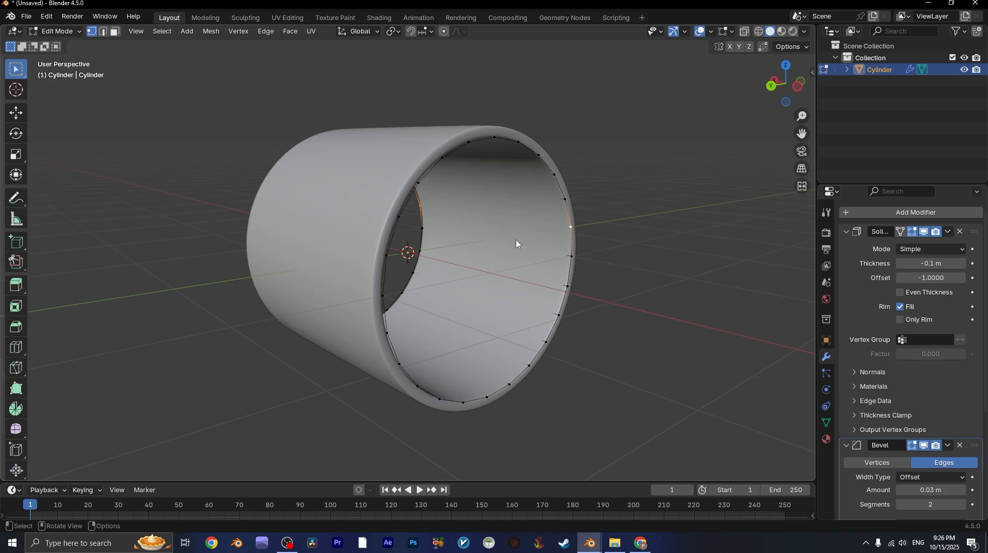
key("shift+z")
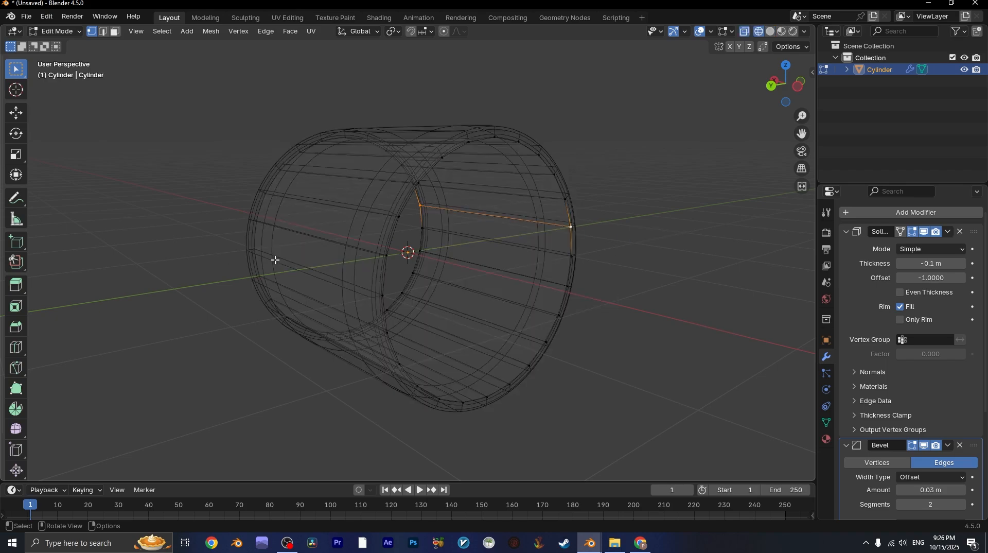
left_click(114, 33)
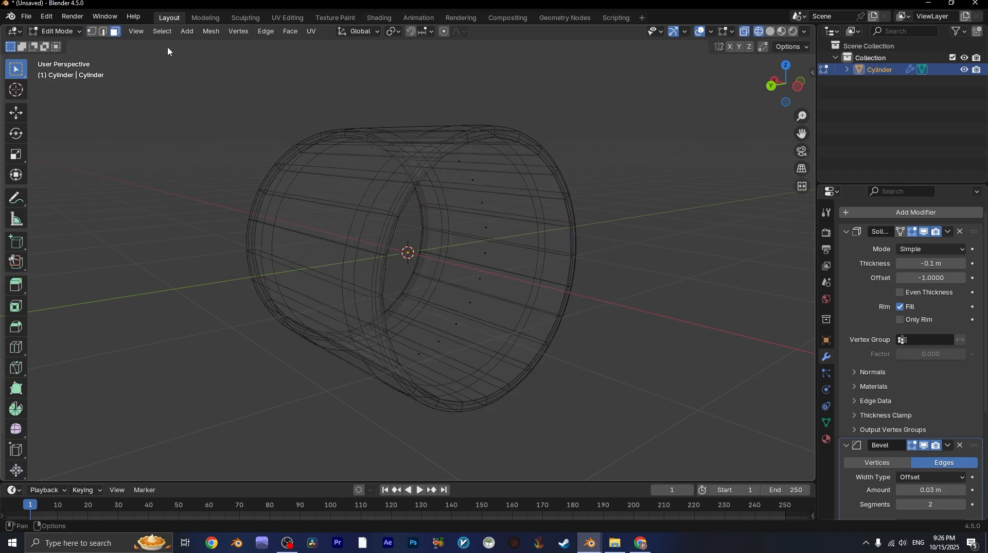
left_click(485, 231, "alt")
Turn on the Screencast Keys display for the viewport
key("n")
left_click(808, 220)
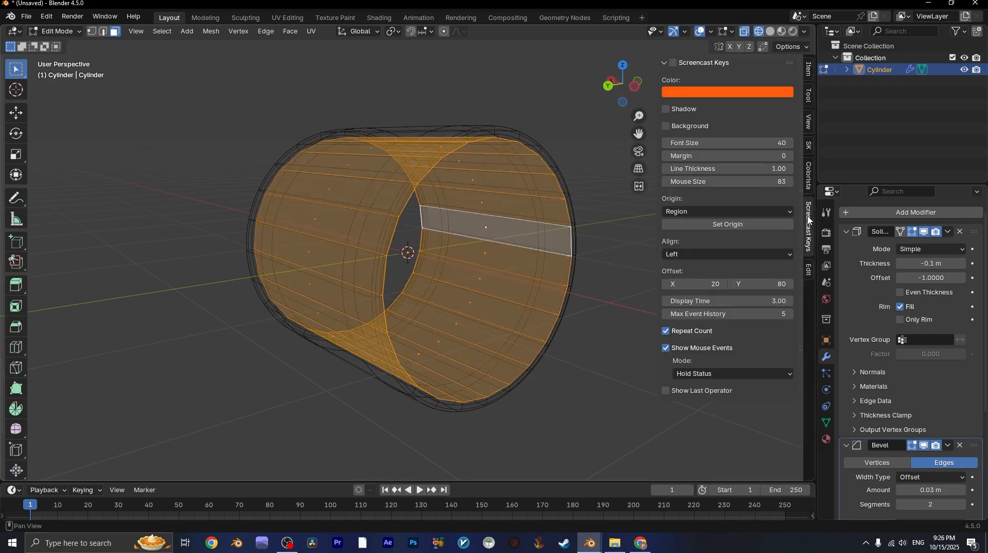
key("n")
key("n")
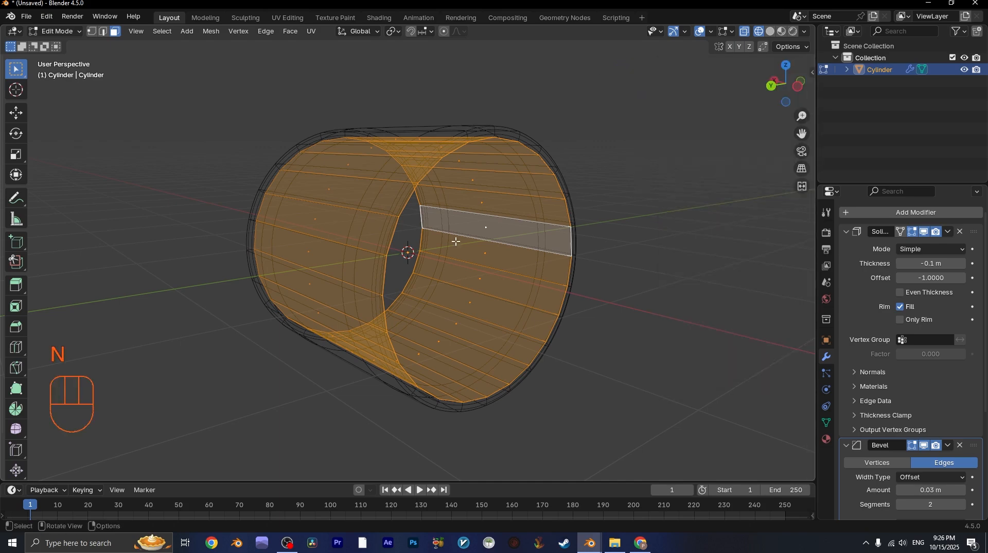
key("n")
Select all of the cylinder's faces, duplicate them in place and separate the copy into its own object
left_click(500, 237, "alt+shift")
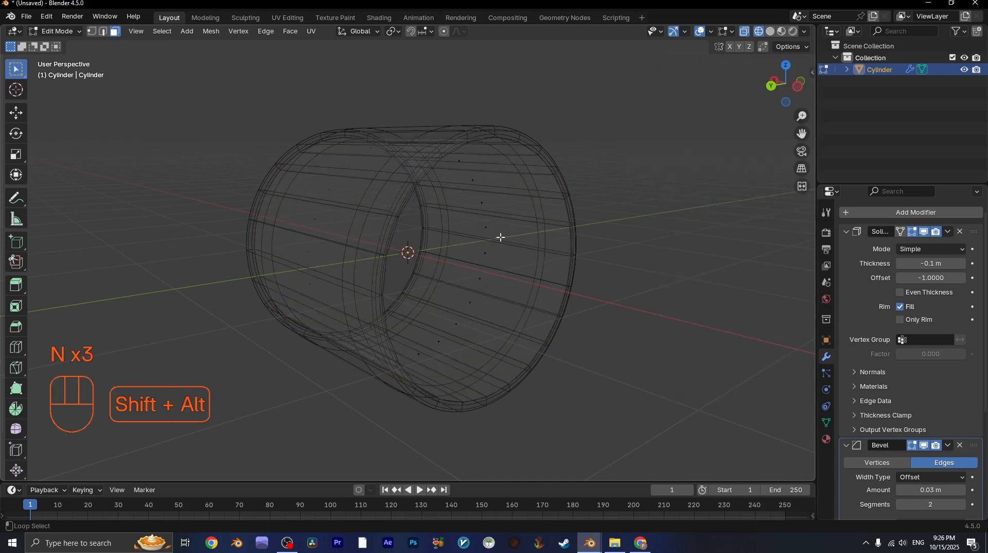
key("a")
middle_click_drag(463, 310, 476, 327)
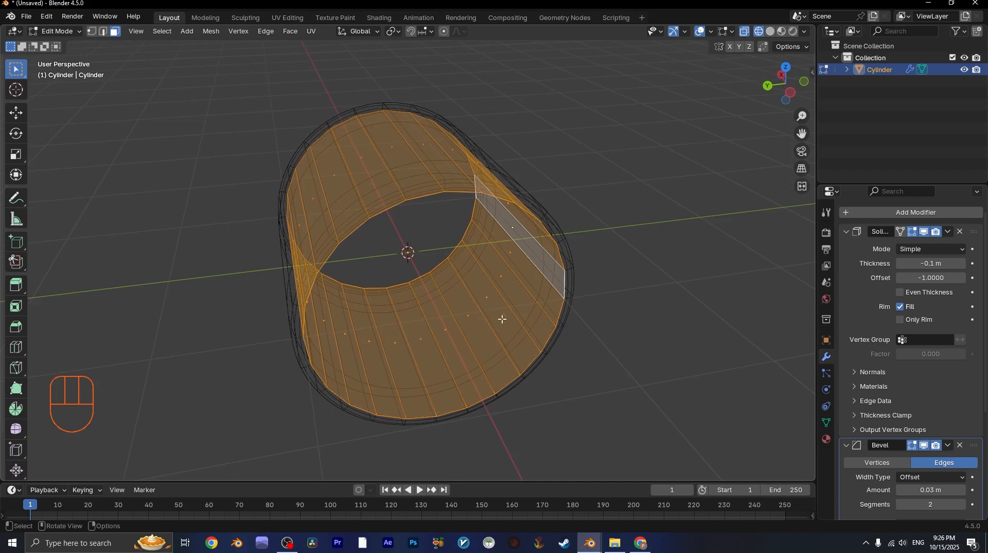
key("shift+d")
right_click(438, 321)
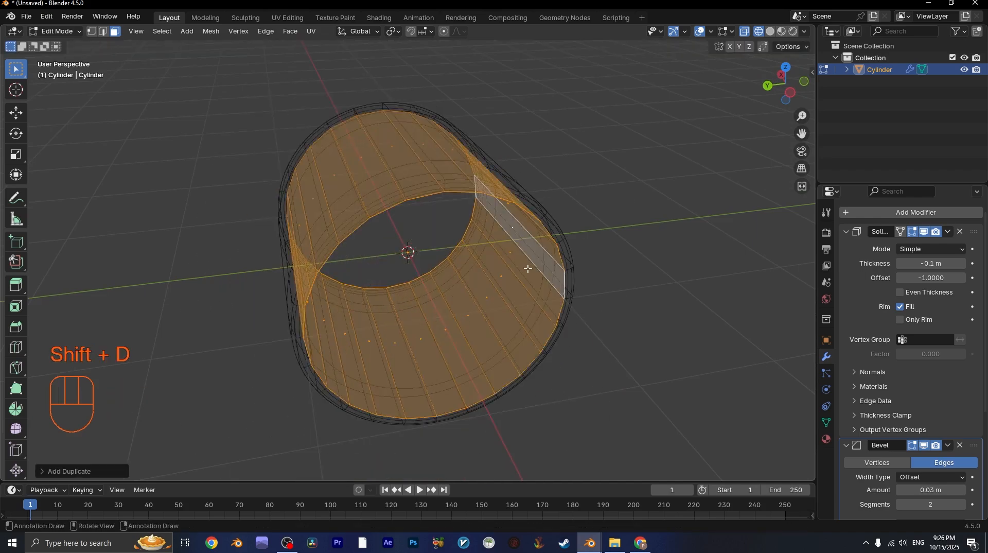
key("p")
left_click(493, 265)
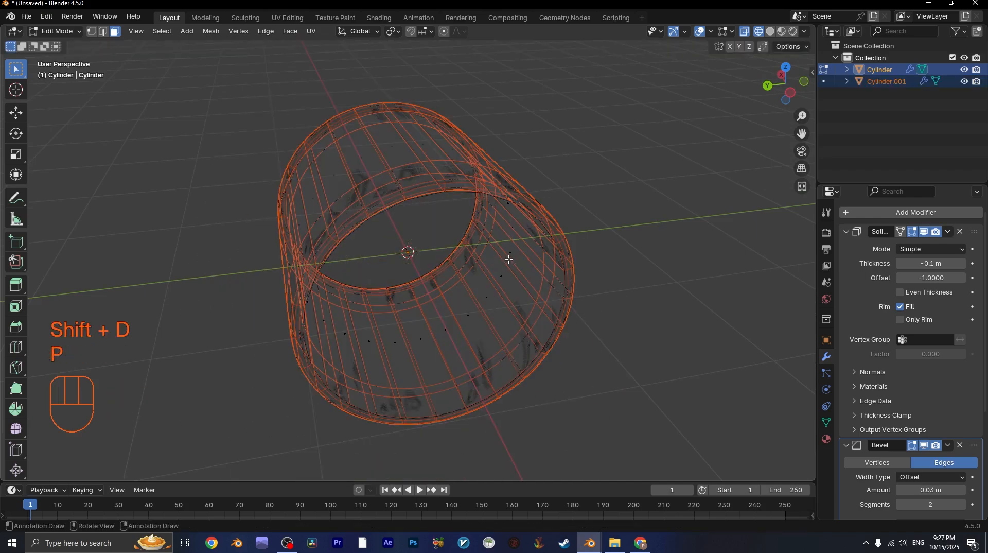
Return to Object Mode with solid shading and select the original cylinder
key("ctrl+Tab")
key("z")
left_click(641, 277)
left_click(477, 293)
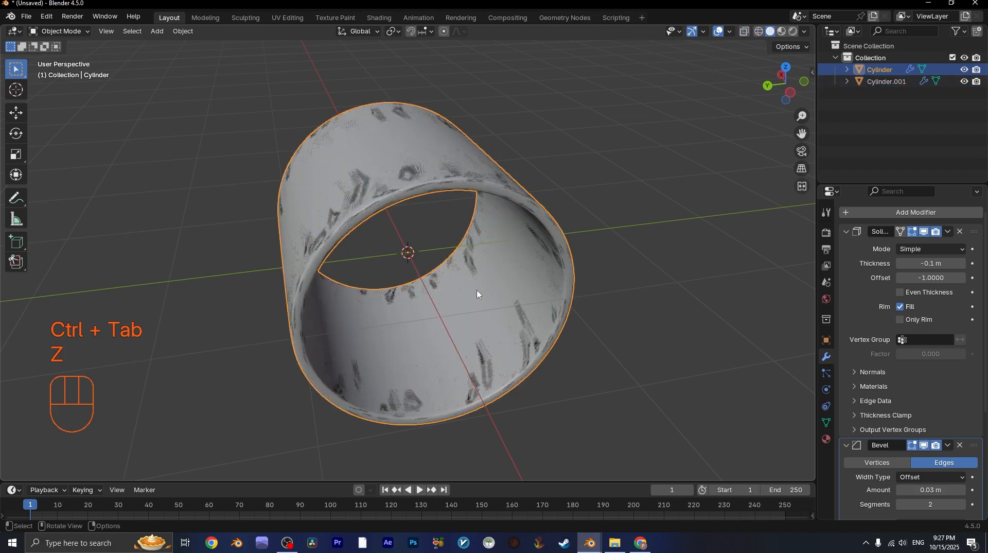
Remove the Solidify and Bevel modifiers from the duplicated cylinder, keeping only Subdivision Surface
middle_click_drag(481, 290, 443, 247)
scroll(857, 264, "up", 2)
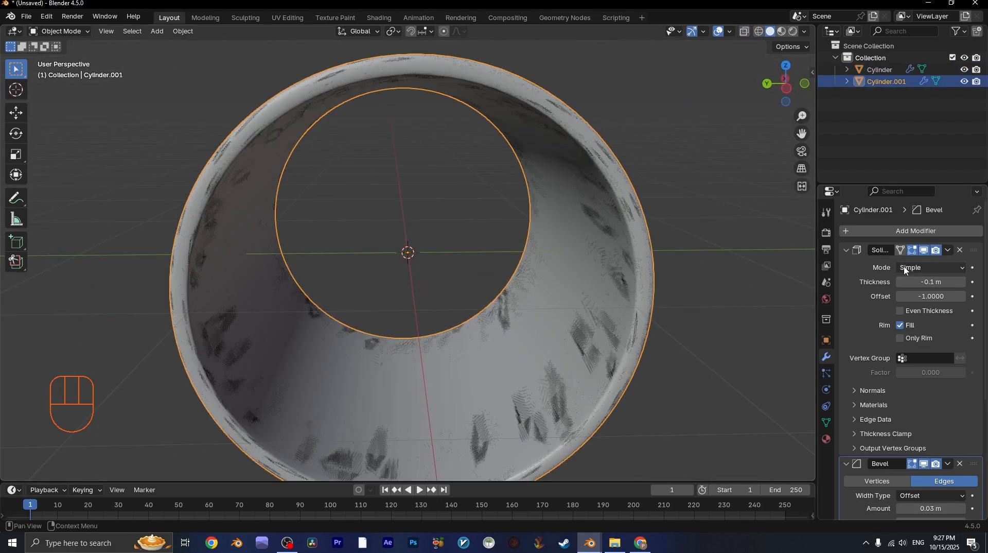
left_click(959, 252)
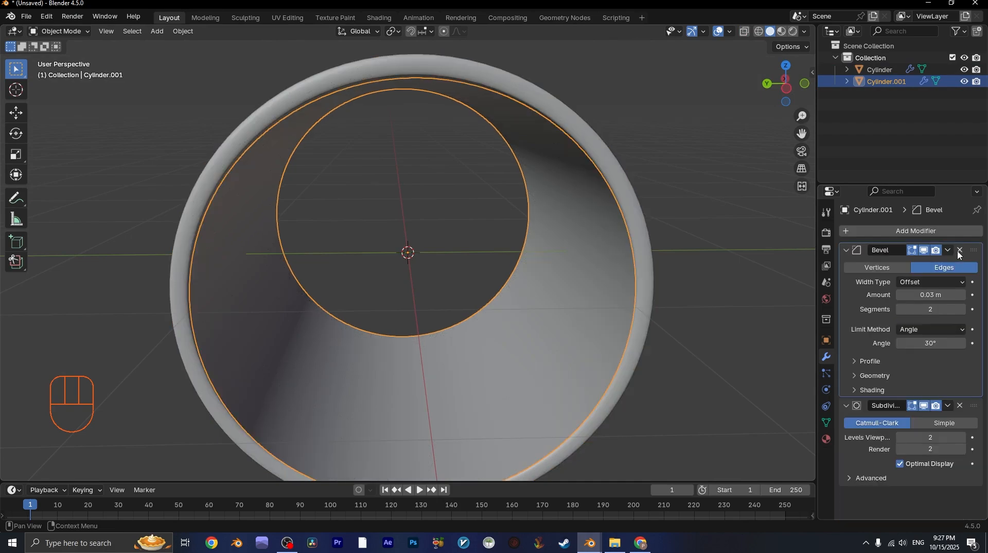
left_click(958, 252)
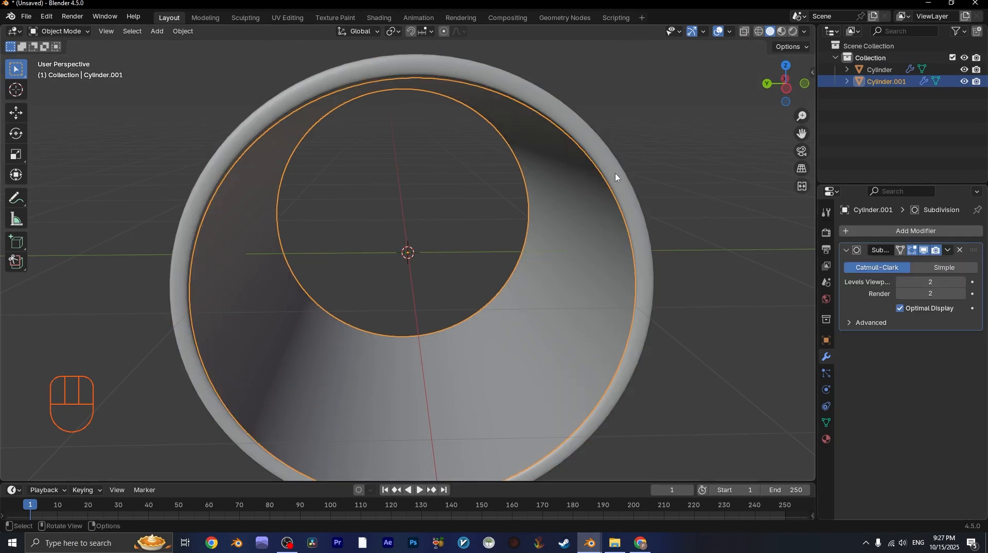
left_click(653, 248)
middle_click_drag(654, 248, 662, 245)
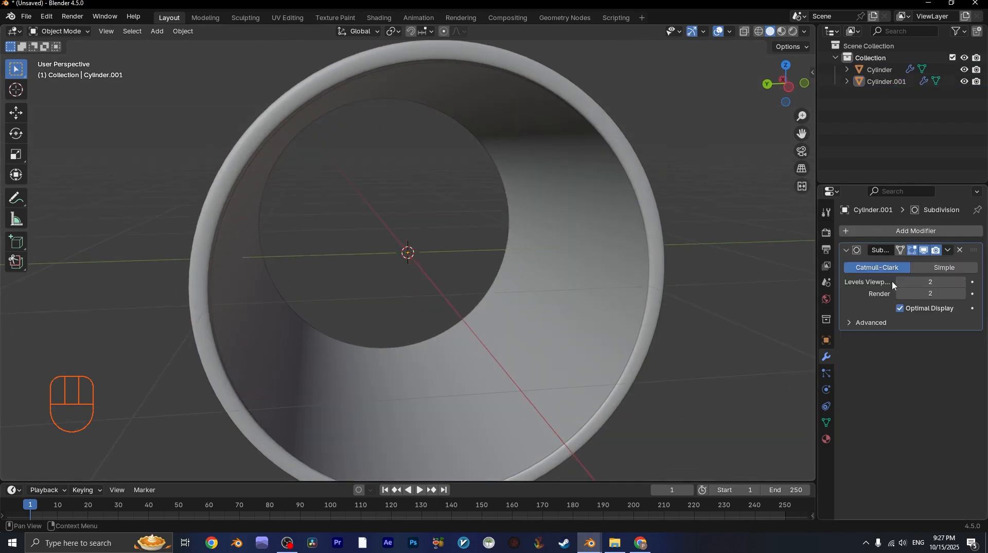
Set the duplicated cylinder's Subdivision Surface viewport and render levels to 1
left_click(901, 293)
left_click(559, 263)
middle_click_drag(559, 263, 700, 158)
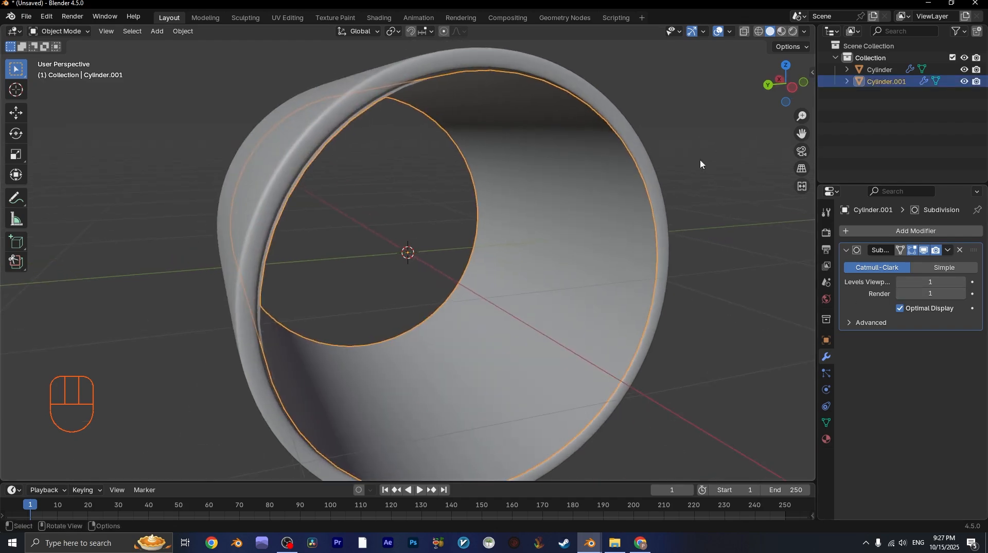
left_click(587, 208)
left_click(587, 207)
Add a Displace modifier to the duplicated cylinder and create a new texture for it
left_click(867, 231)
mouse_move(795, 239)
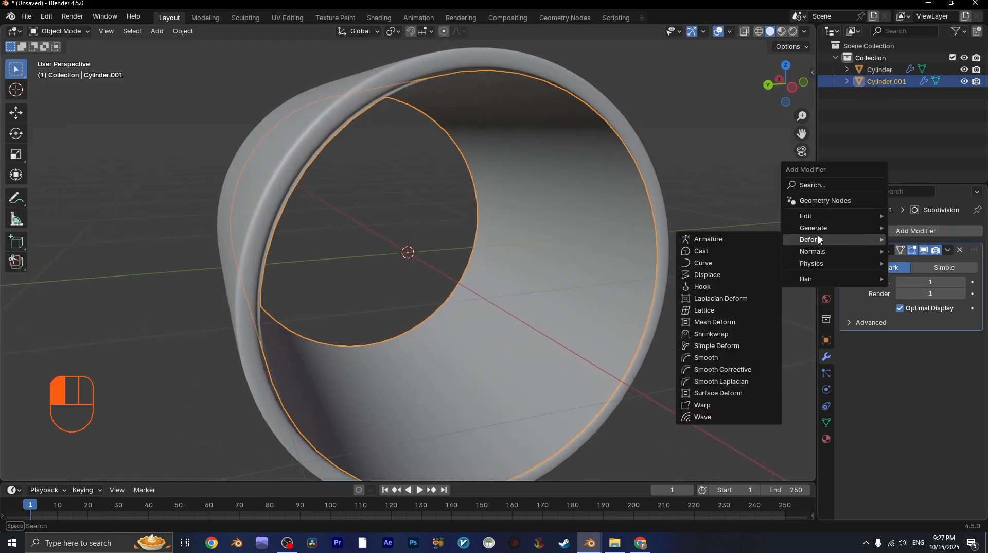
left_click(710, 274)
left_click(904, 376)
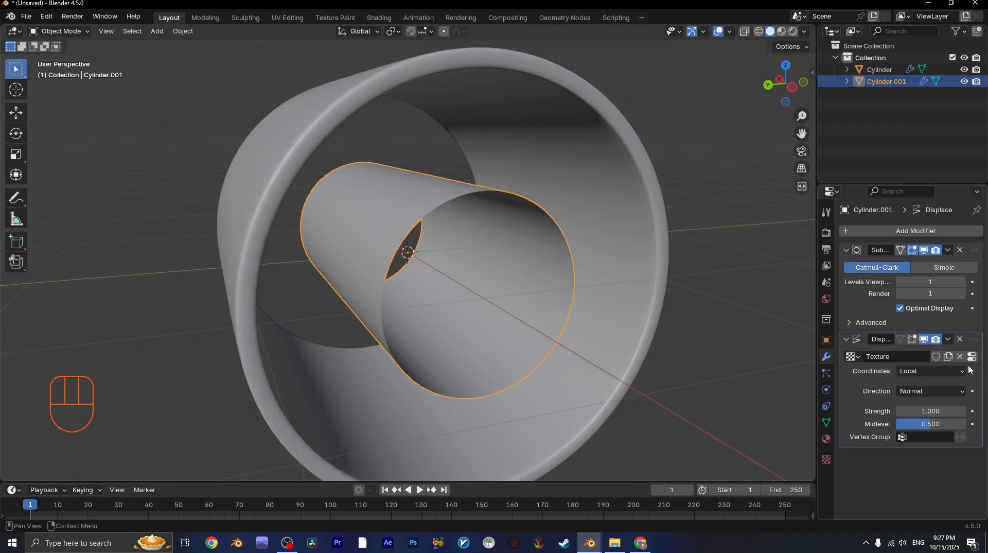
Open the Displace texture's settings and browse for its image in a maximized file view
left_click(972, 362)
left_click(954, 434)
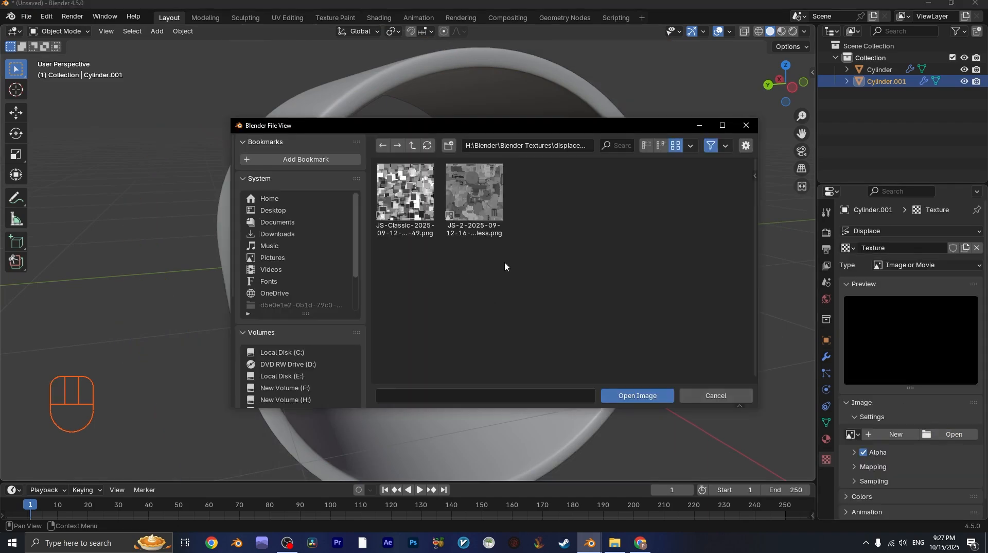
left_click(722, 125)
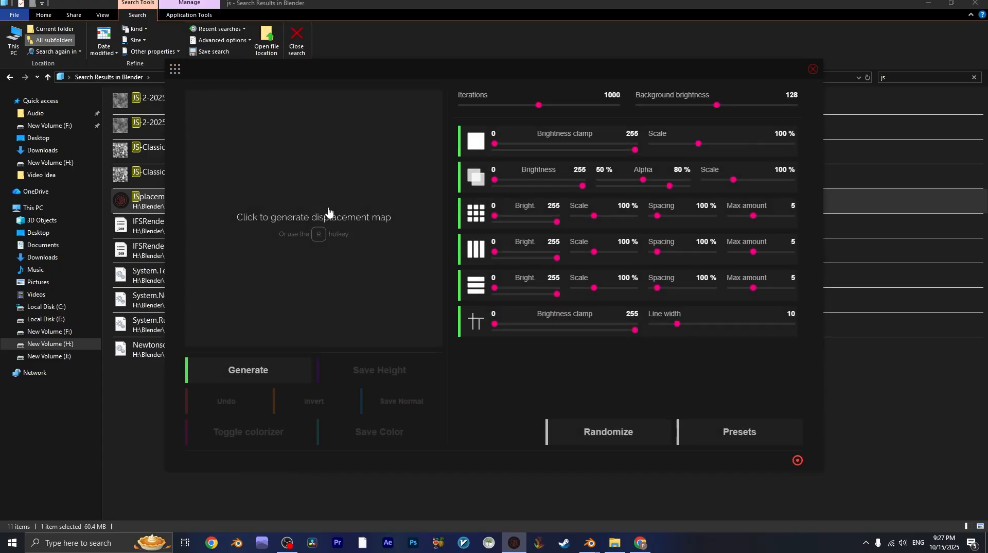
Switch to JSplacement and preview displacement maps from several of its generators, including the Classic Set sprites and dot patterns
left_click(329, 212)
left_click(175, 69)
left_click(215, 171)
left_click(228, 372)
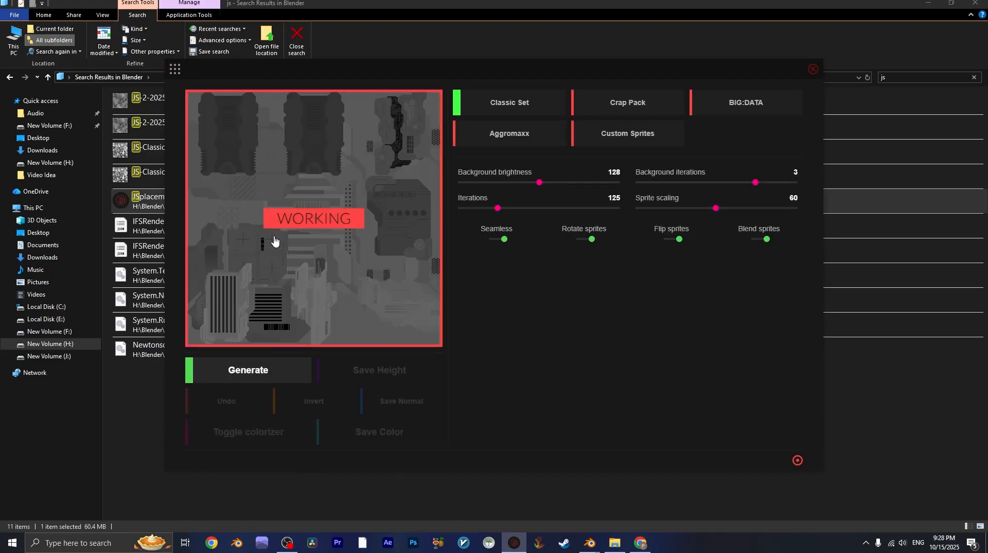
left_click(175, 69)
left_click(216, 139)
left_click(280, 311)
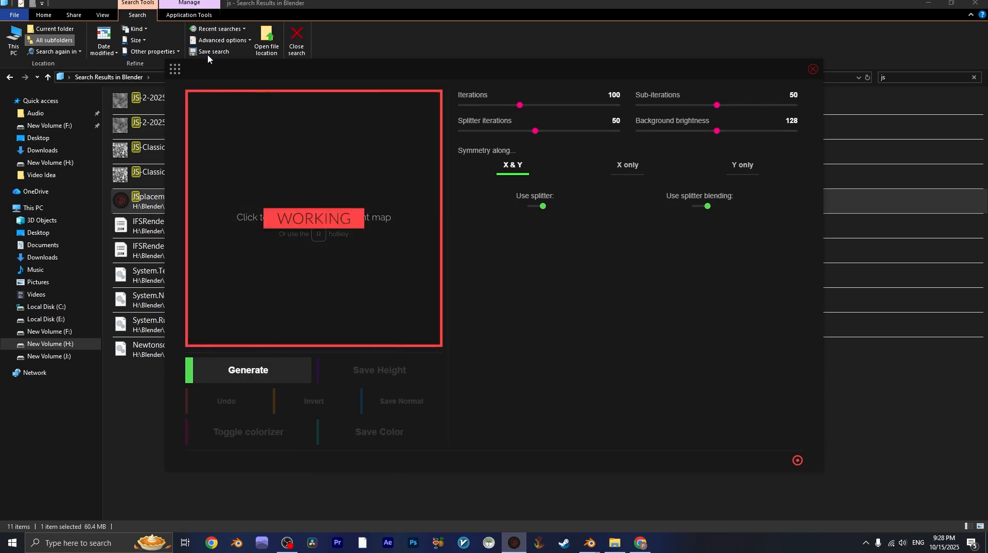
left_click(175, 69)
left_click(267, 355)
left_click(267, 319)
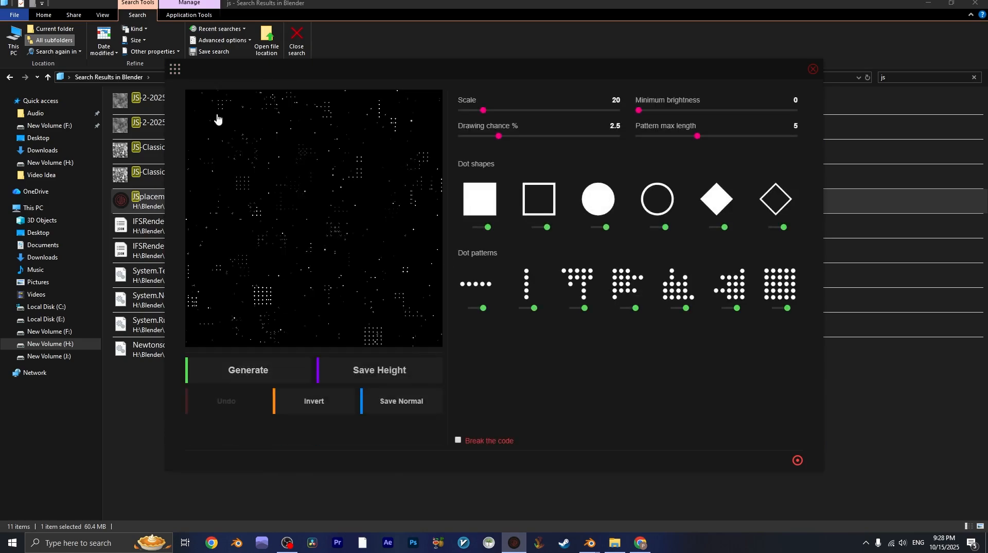
left_click(175, 69)
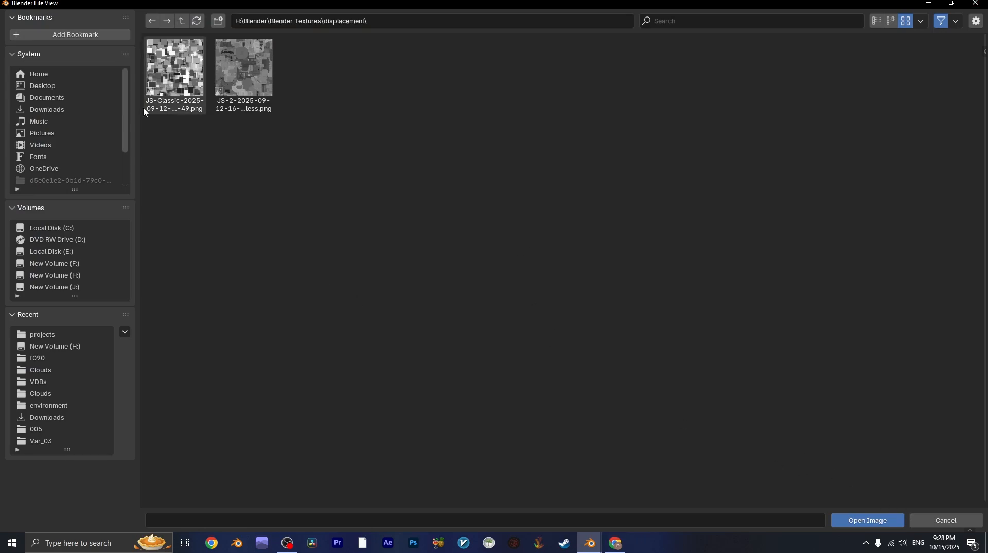
left_click(243, 69)
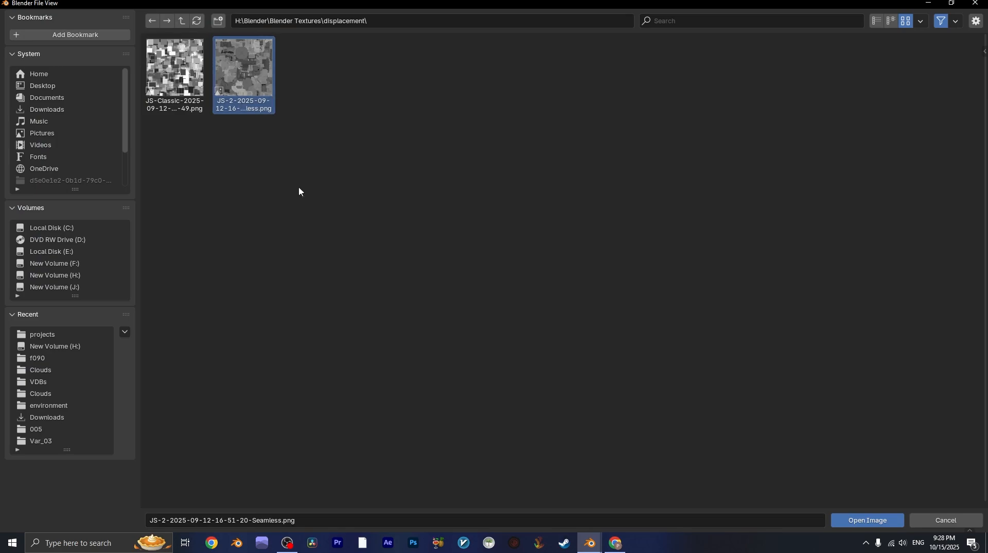
left_click(857, 520)
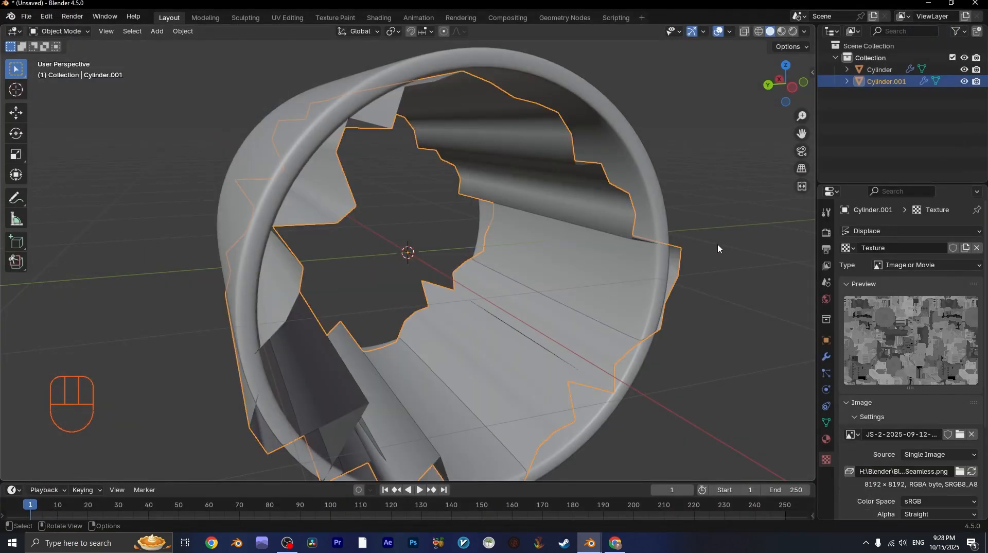
left_click(717, 244)
middle_click_drag(717, 244, 503, 198)
left_click(503, 199)
left_click(631, 187)
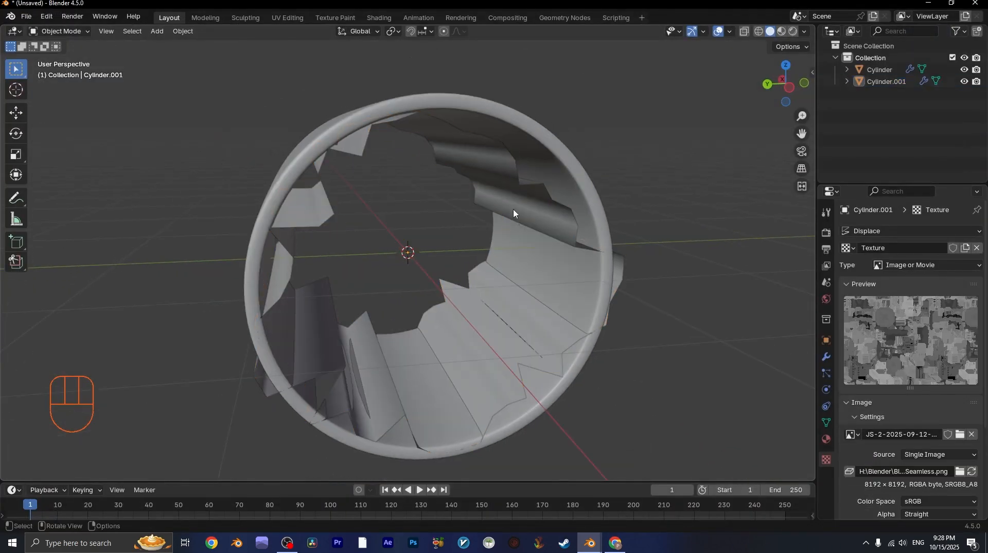
left_click(513, 209)
middle_click_drag(505, 234, 486, 384)
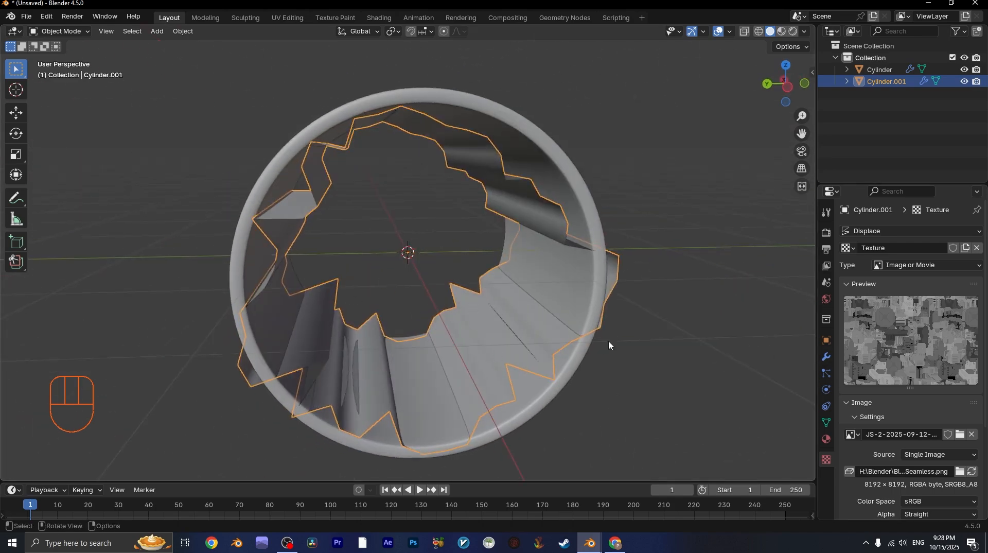
Set the inner cylinder's Displace coordinates to UV and assign UVMap as the UV map
scroll(882, 376, "down", 2)
left_click(826, 357)
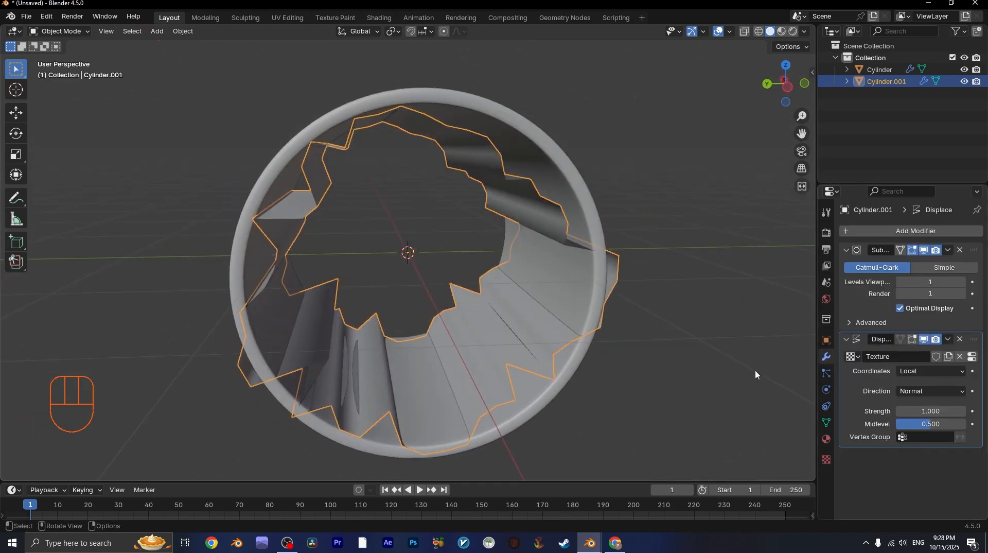
left_click(925, 375)
left_click(906, 423)
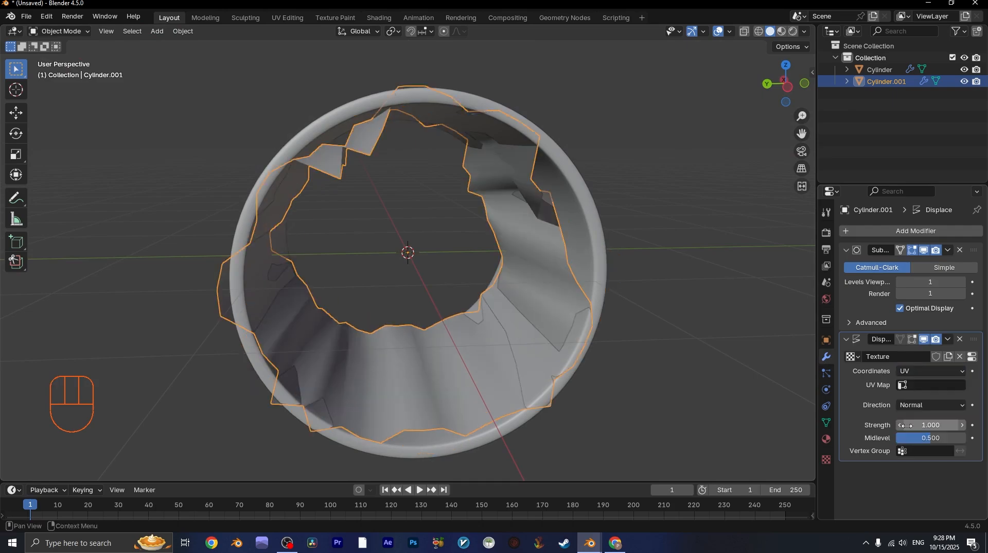
left_click(913, 384)
left_click(886, 404)
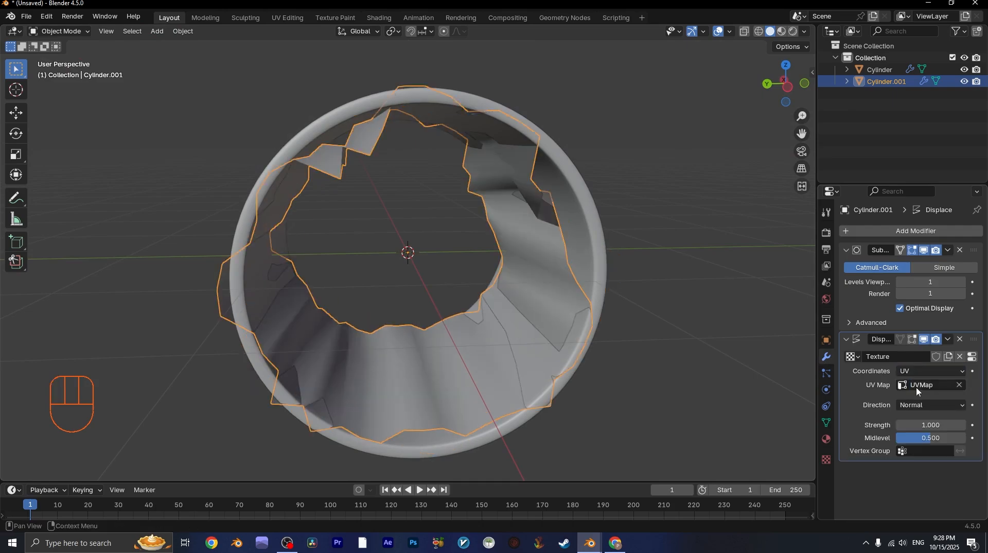
Reduce the inner cylinder's Displace strength to 0.2
left_click(901, 427)
left_click(901, 427)
left_click(901, 427)
left_click(901, 427)
left_click(901, 427)
left_click(901, 427)
left_click(901, 427)
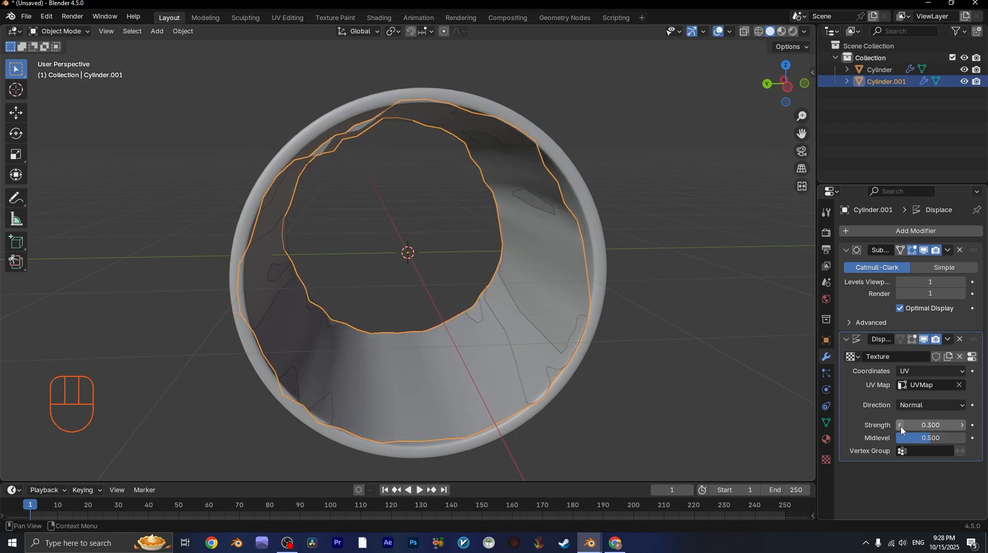
left_click(900, 425)
middle_click_drag(595, 334, 612, 337)
left_click(613, 337)
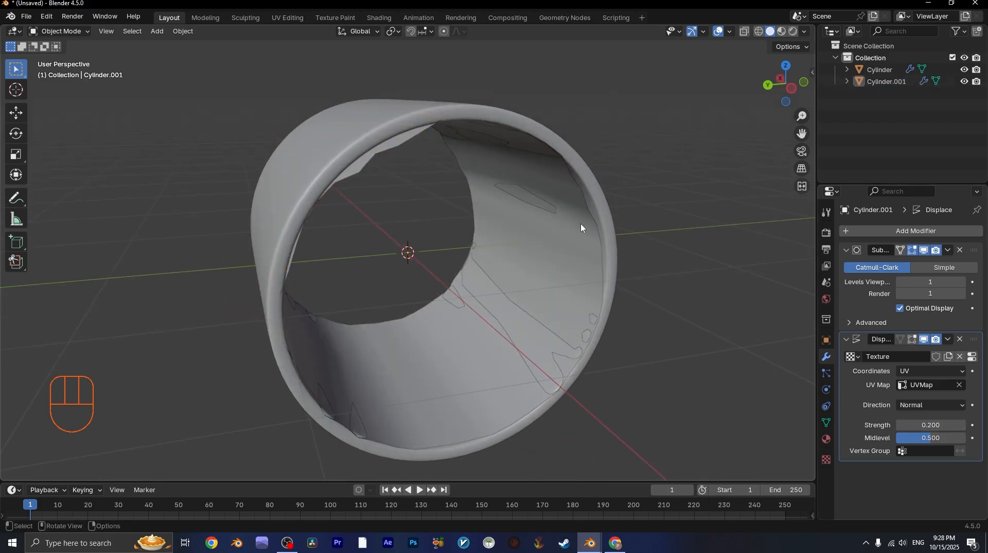
Enter Edit Mode on the inner cylinder and hide the outer hull cylinder
left_click(578, 226)
key("Tab")
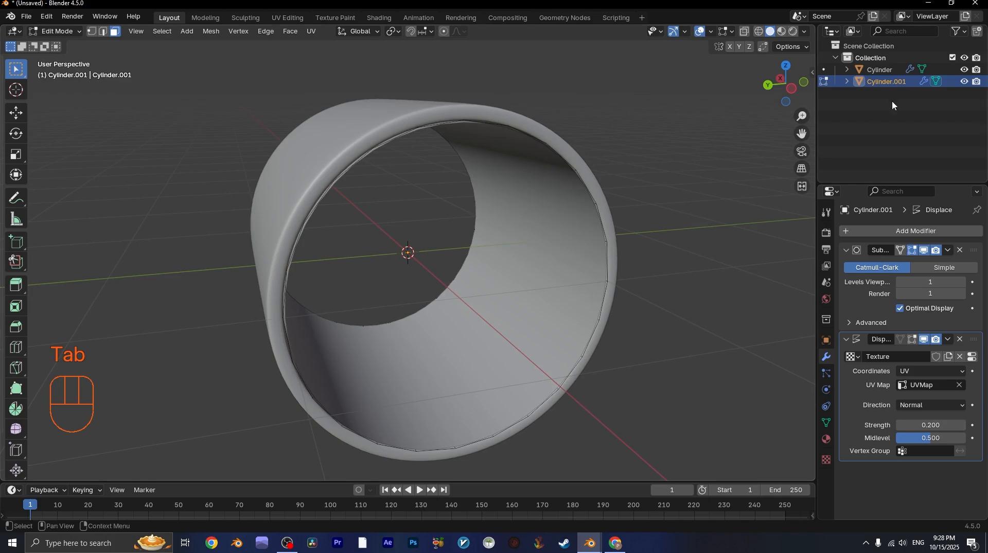
left_click(963, 69)
middle_click_drag(437, 133, 389, 171)
Add 12 evenly spaced loop cuts around the inner cylinder, dividing it along its length
key("ctrl+r")
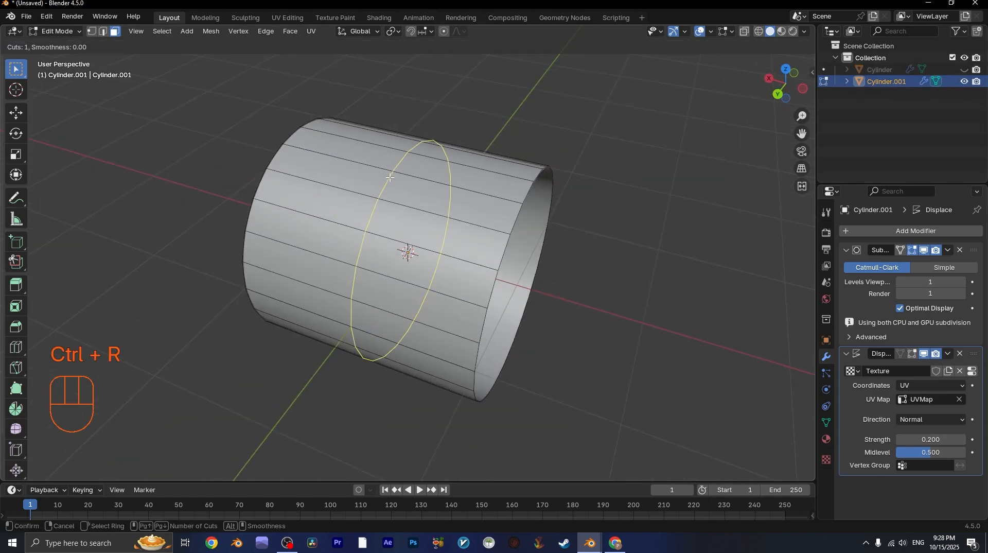
left_click(390, 177)
right_click(390, 179)
left_click(91, 471)
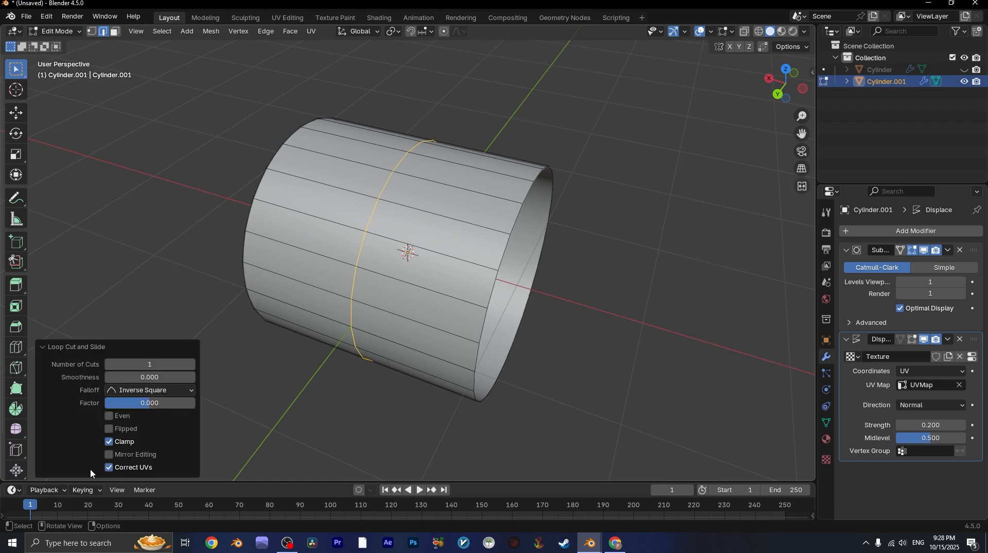
left_click(165, 364)
key("Return")
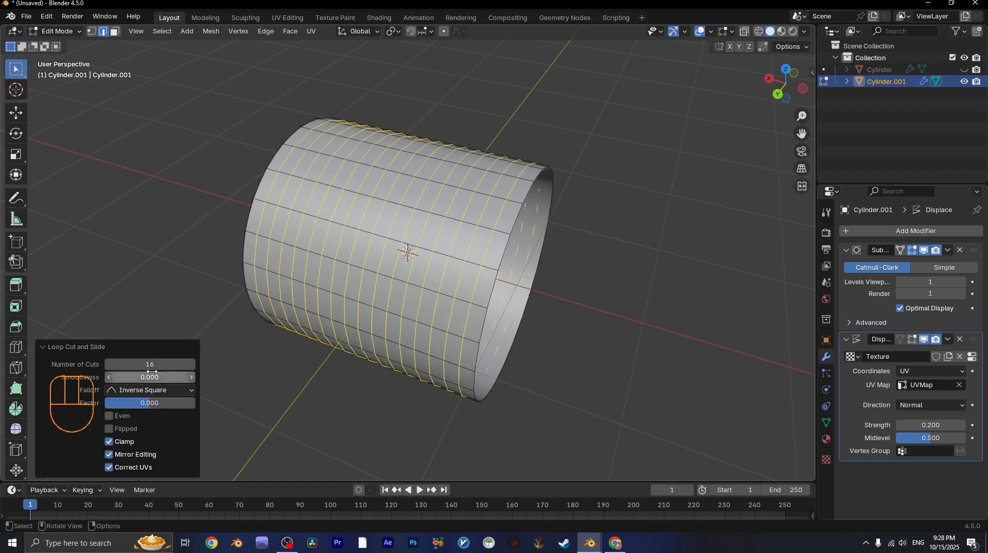
middle_click_drag(82, 391, 208, 387)
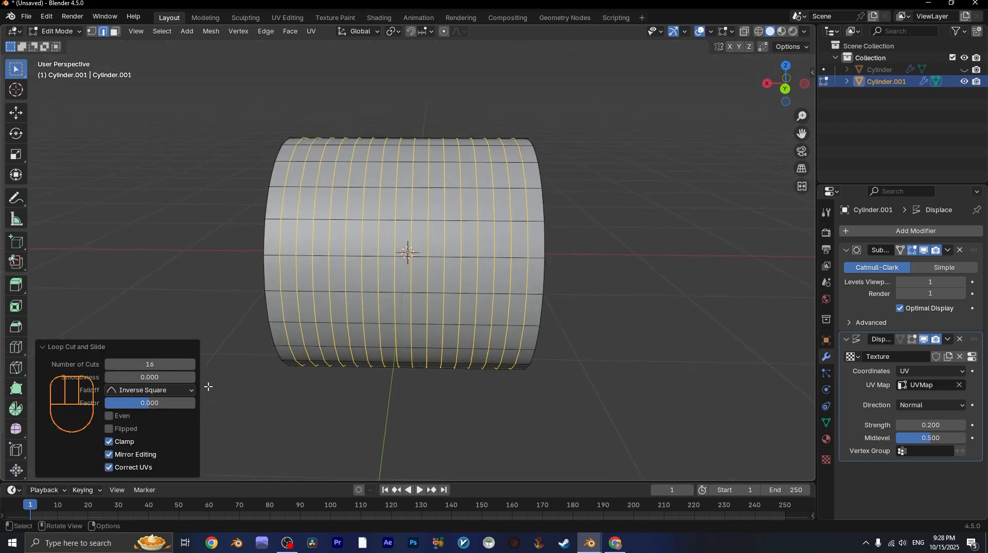
left_click(149, 364)
type("12")
key("Return")
middle_click_drag(375, 259, 320, 276)
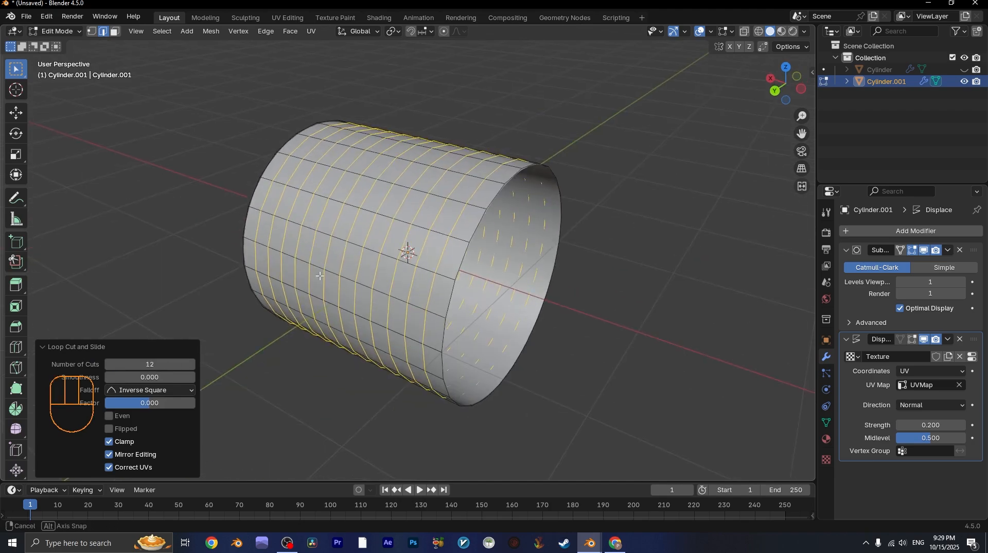
Return to Object Mode and reselect the displaced inner cylinder
left_click(57, 31)
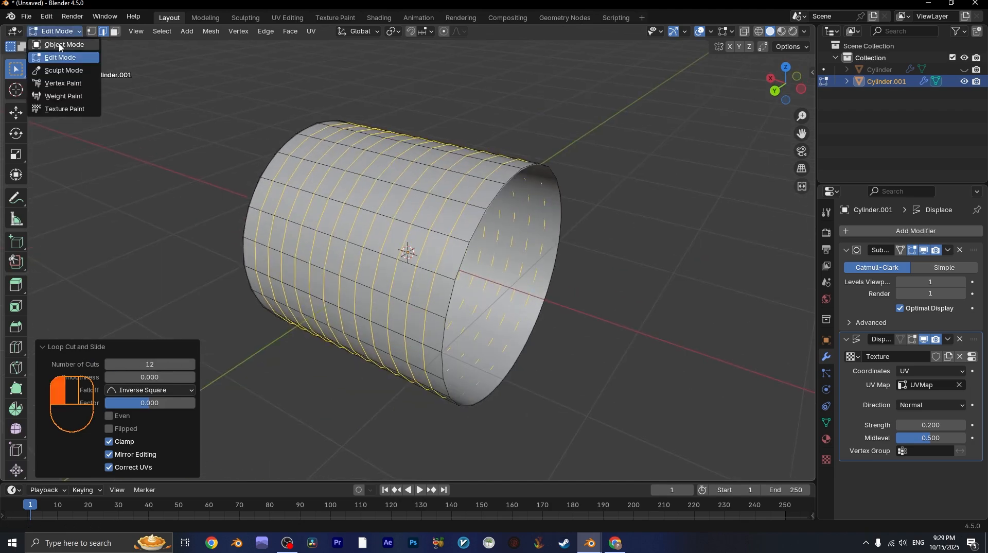
left_click(62, 44)
left_click(518, 210)
middle_click_drag(518, 209, 441, 186)
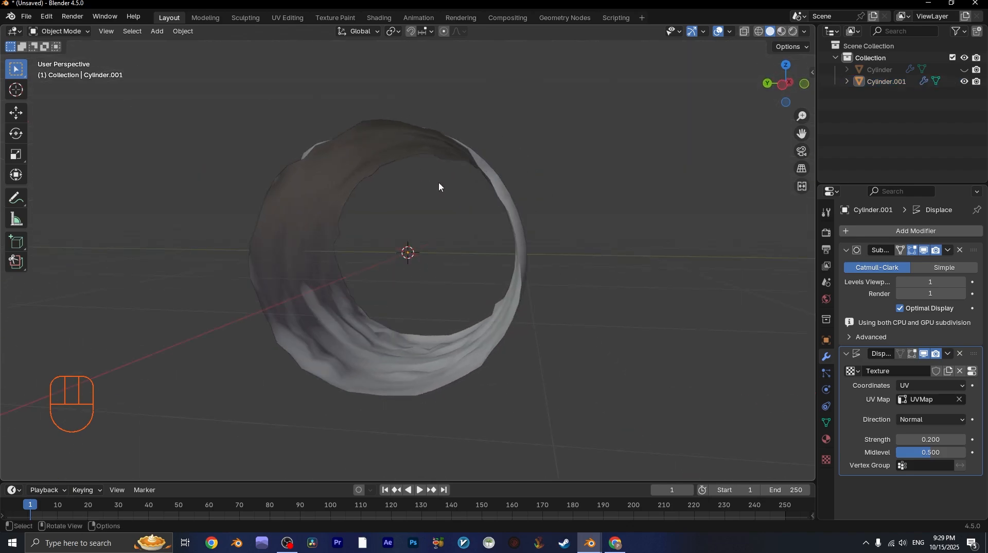
left_click(464, 175)
left_click(525, 174)
middle_click_drag(525, 175, 470, 192)
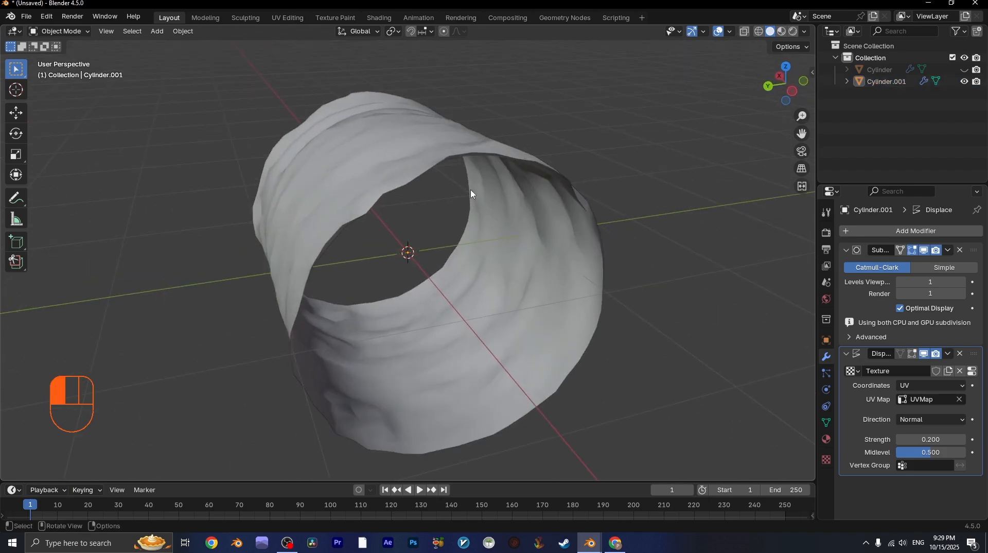
left_click(470, 191)
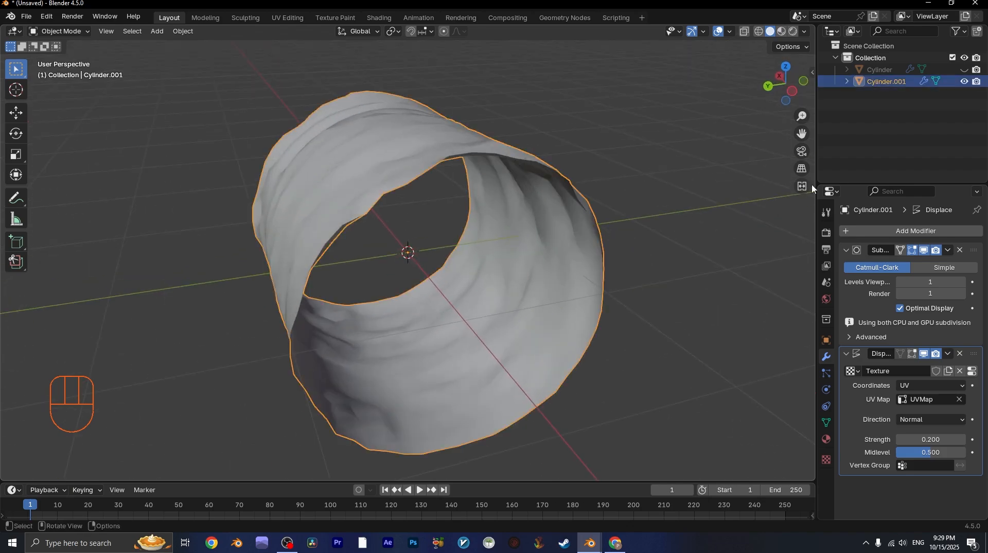
Raise the inner cylinder's Subdivision Surface viewport and render levels to 4
left_click(962, 282)
left_click(962, 282)
left_click(961, 282)
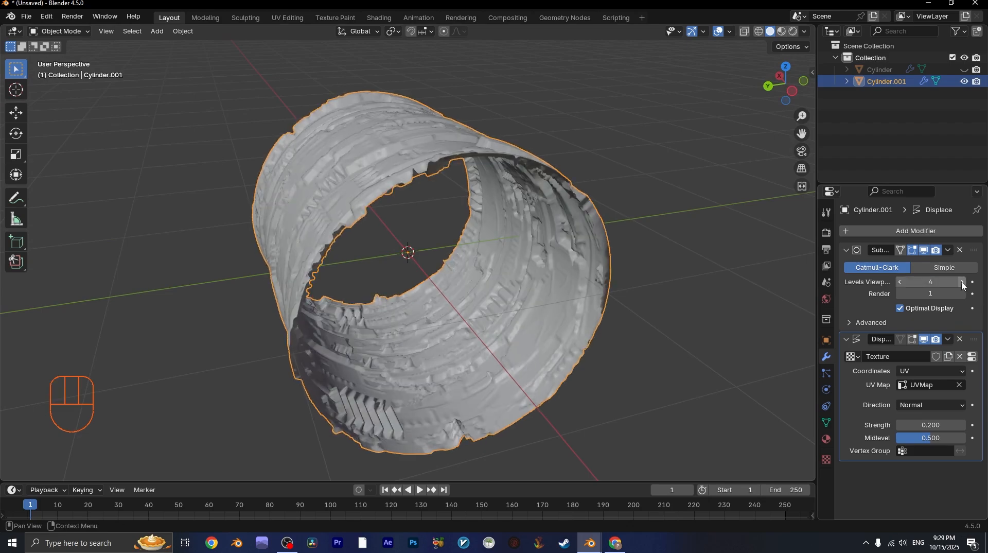
left_click(961, 293)
left_click(961, 293)
left_click(962, 292)
left_click(653, 265)
middle_click_drag(653, 263, 410, 284)
left_click(511, 223)
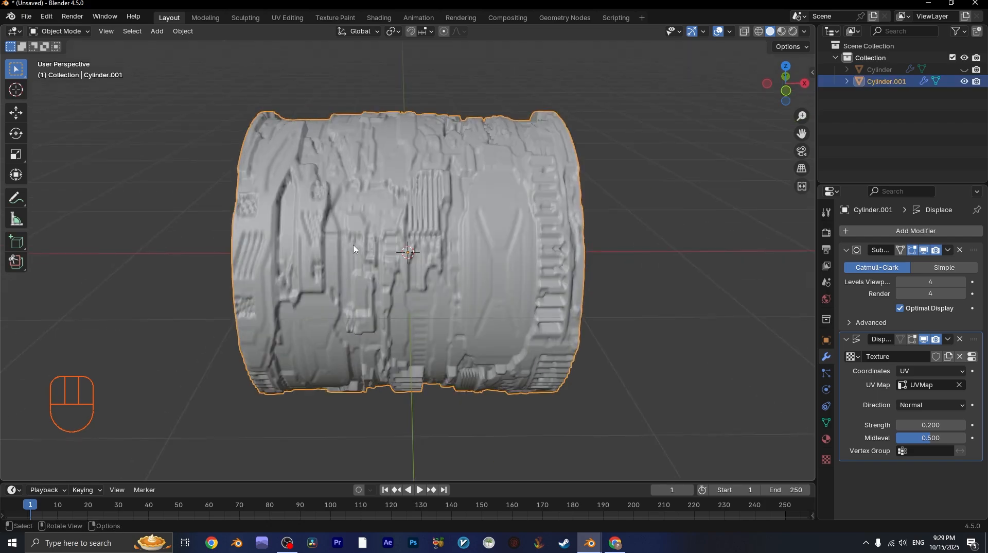
scroll(528, 197, "up", 2)
scroll(421, 230, "down", 1)
middle_click_drag(437, 238, 466, 232)
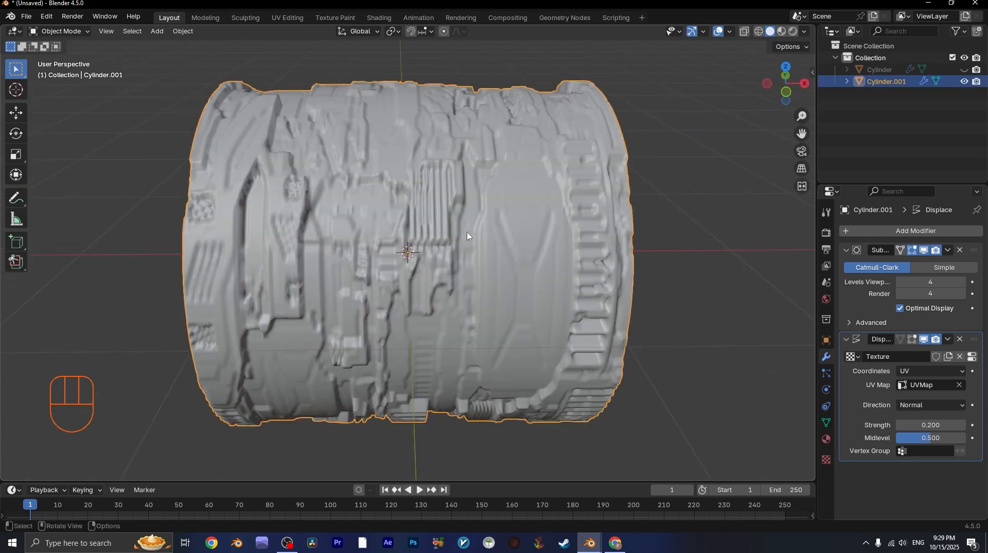
Switch to the UV Editing workspace and select the inner cylinder's whole mesh
left_click(288, 18)
middle_click_drag(600, 216, 628, 181)
scroll(628, 181, "up", 3)
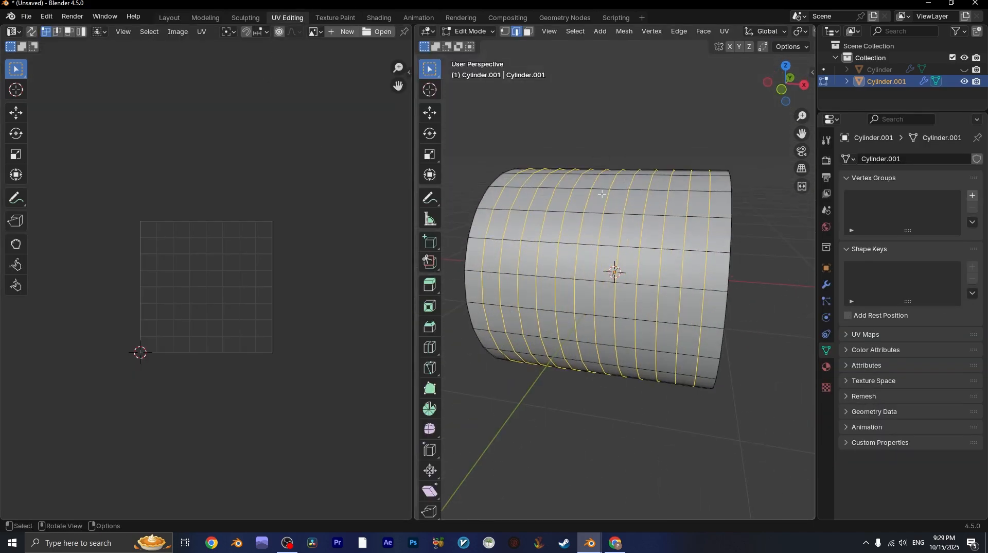
key("a")
scroll(242, 248, "up", 2)
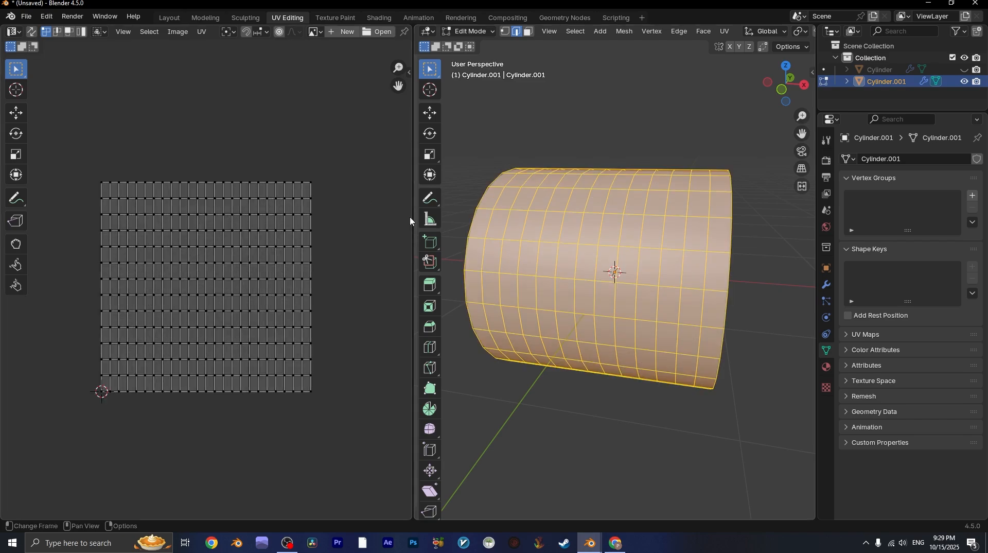
Show the Displace result in Edit Mode without viewport overlays and select all of the cylinder's UVs
left_click(465, 32)
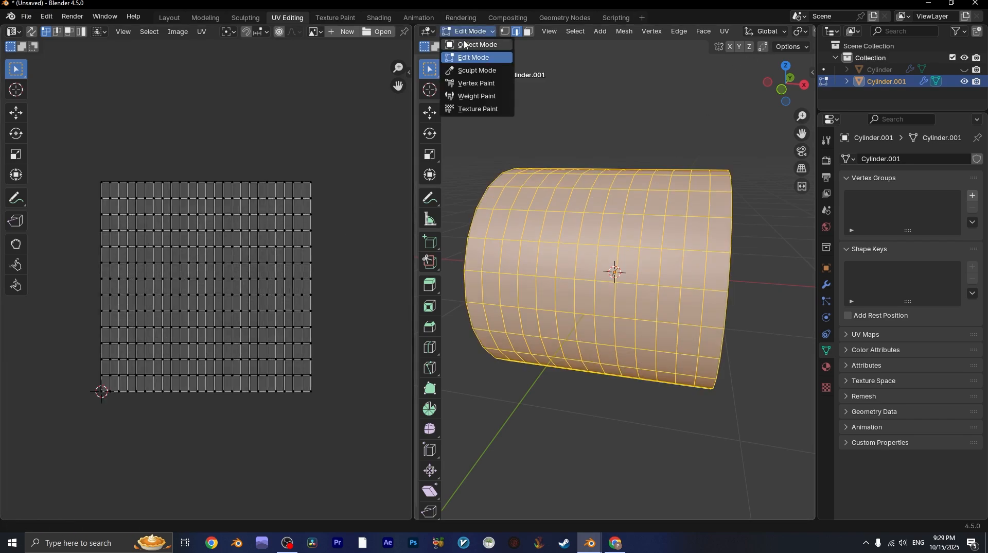
left_click(827, 285)
left_click(914, 283)
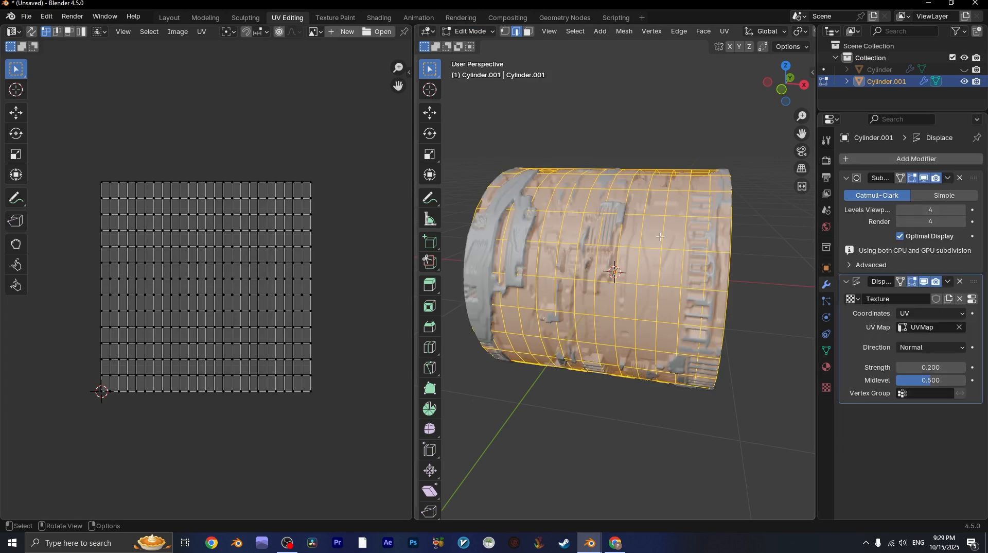
scroll(731, 33, "down", 6)
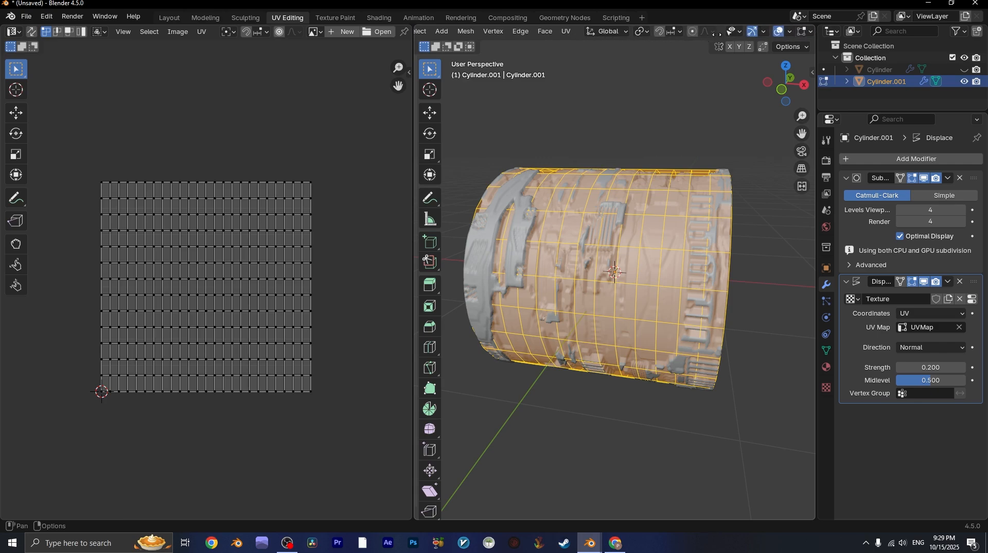
left_click(778, 33)
key("a")
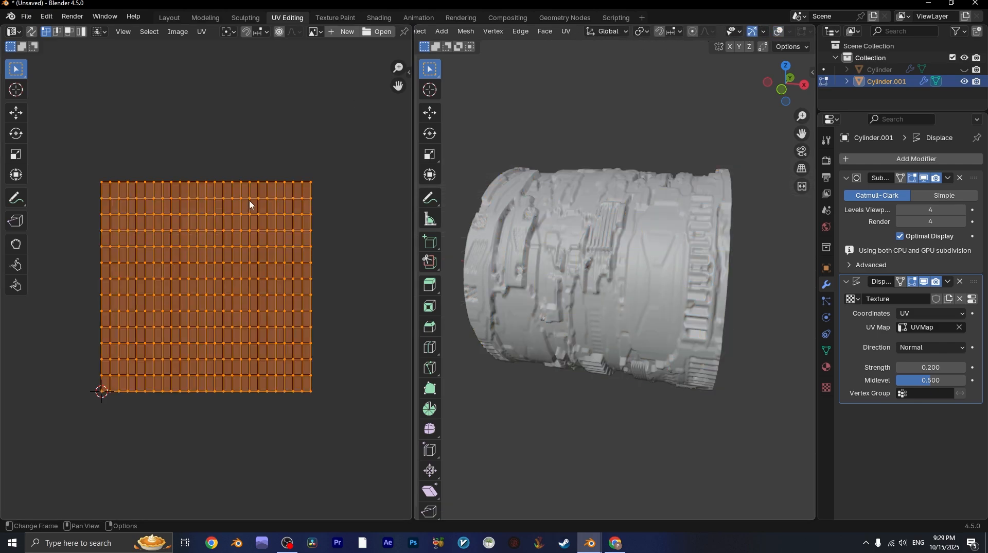
key("s")
key("x")
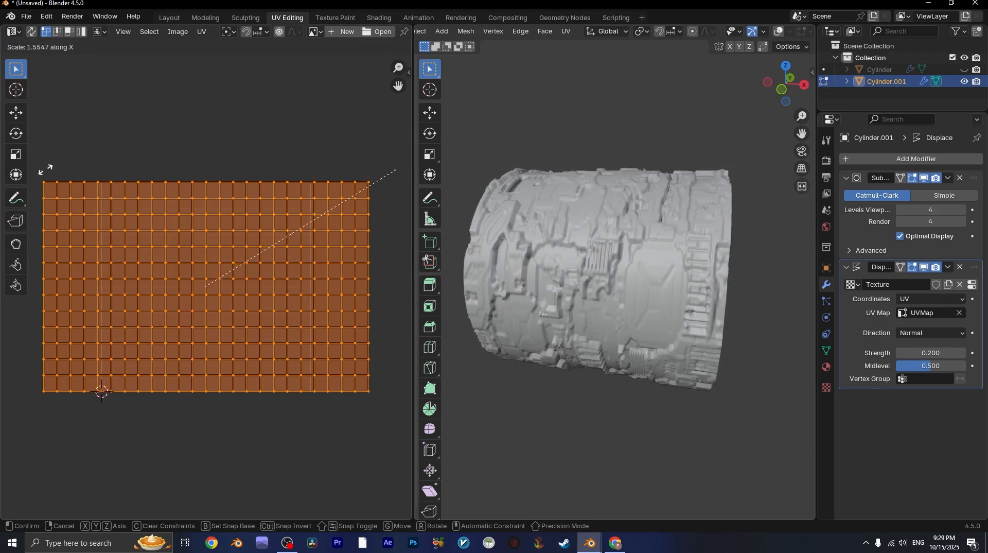
right_click(279, 203)
key("s")
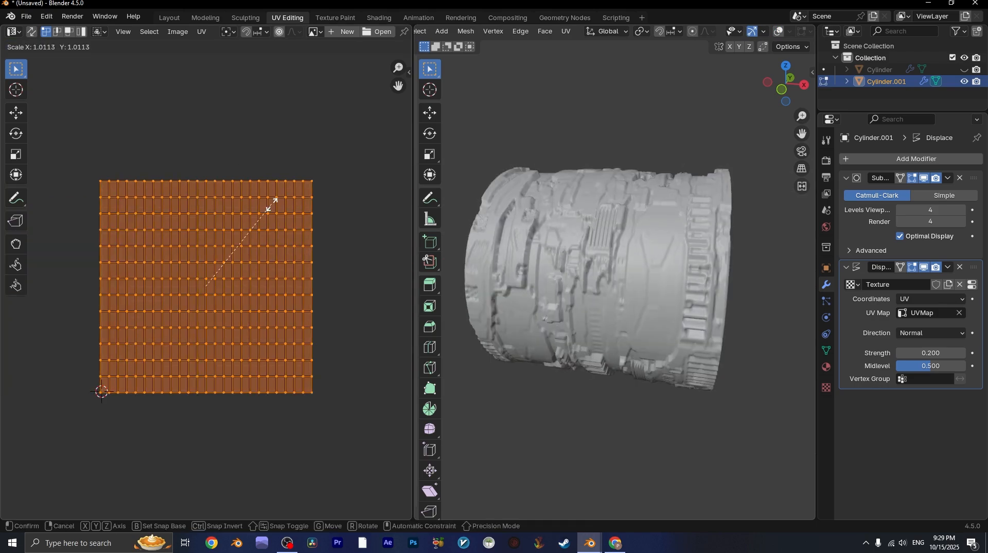
key("y")
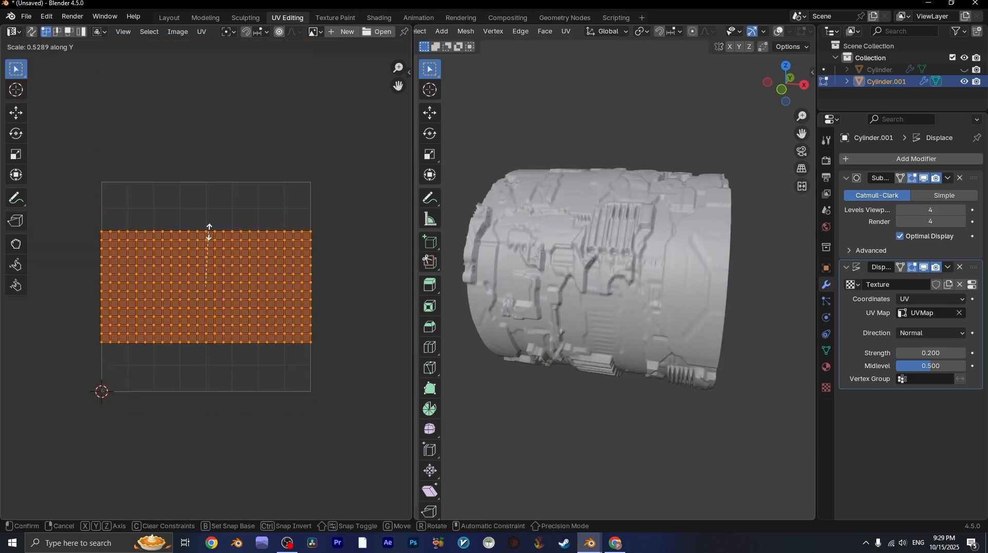
right_click(211, 233)
Scale all of the inner cylinder's UVs by 2 along X and return to the Layout workspace
type("sx")
type("2")
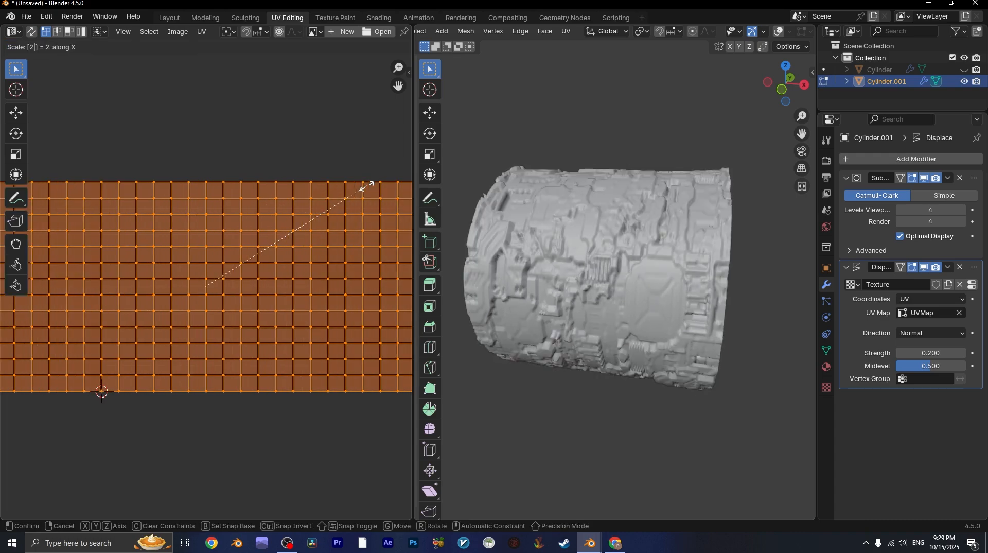
key("Return")
scroll(201, 271, "down", 4)
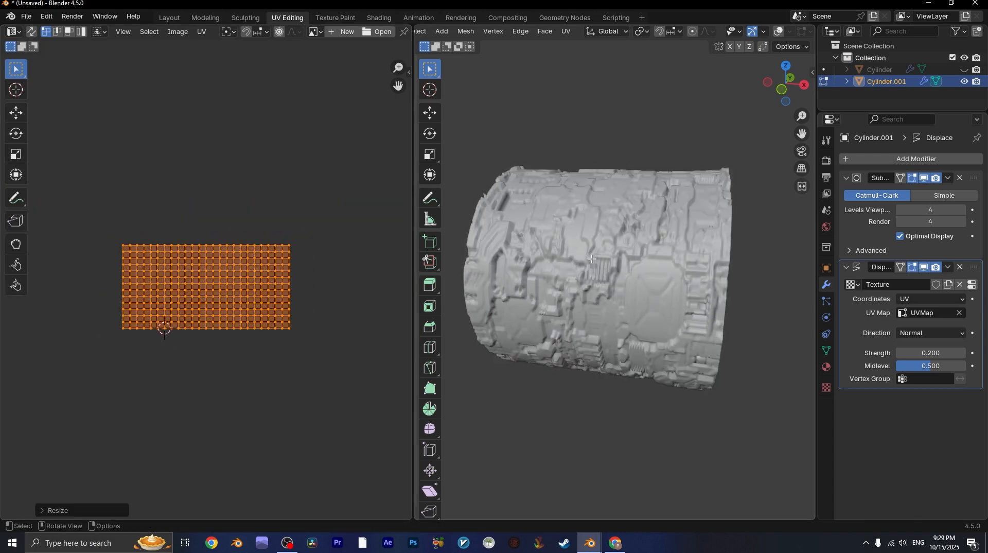
middle_click_drag(592, 258, 463, 273)
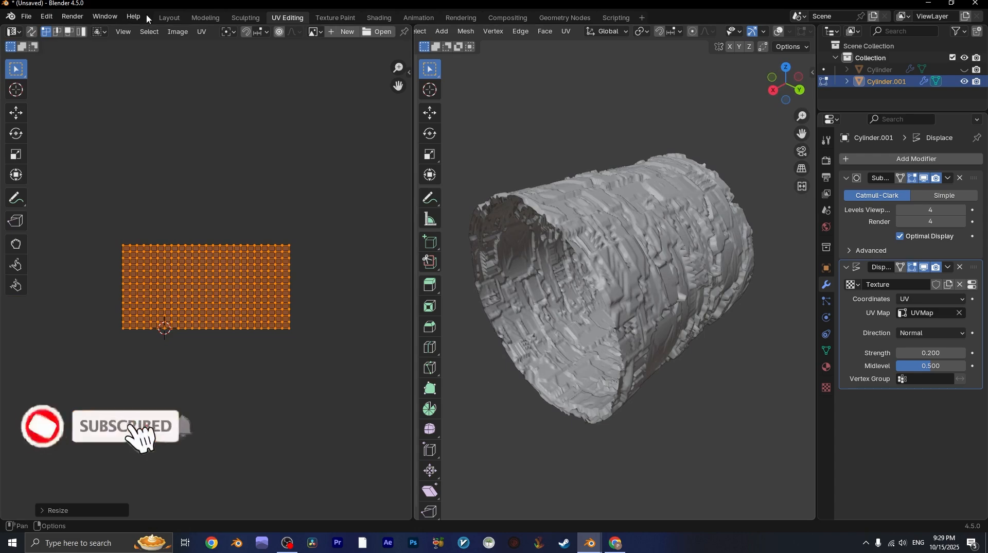
left_click(168, 18)
middle_click_drag(361, 252, 405, 252)
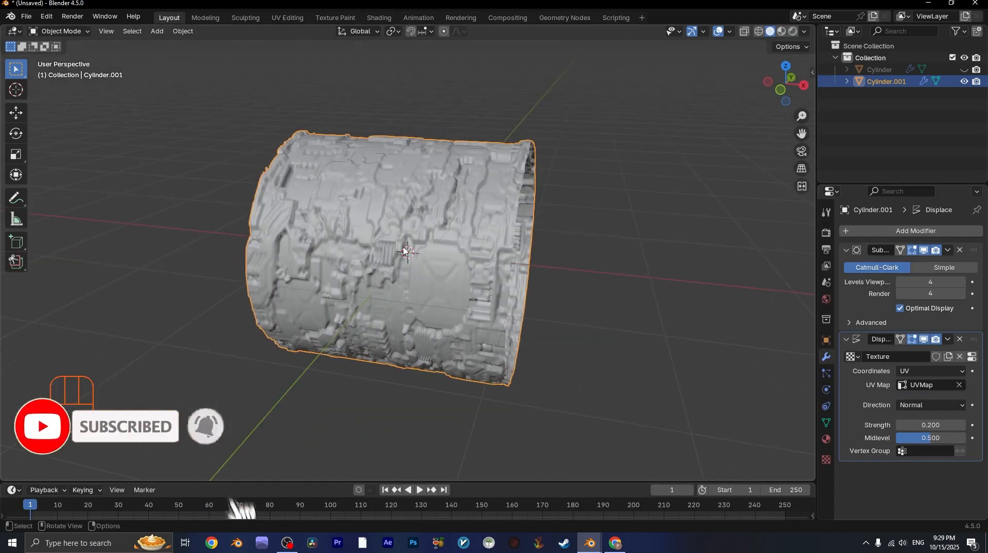
Subdivide the inner cylinder's whole mesh with 2 cuts and return to Object Mode
key("Tab")
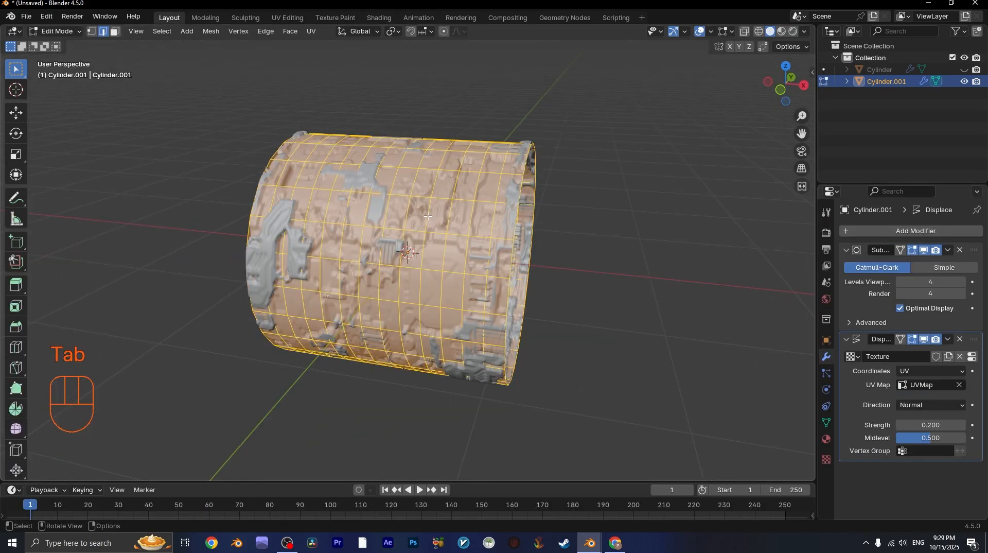
right_click(496, 170)
left_click(474, 179)
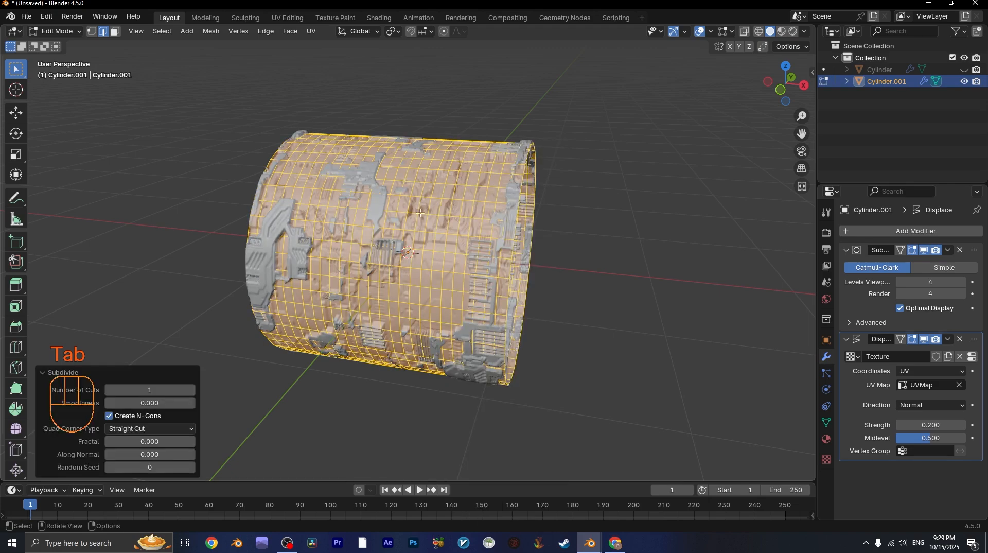
left_click(193, 388)
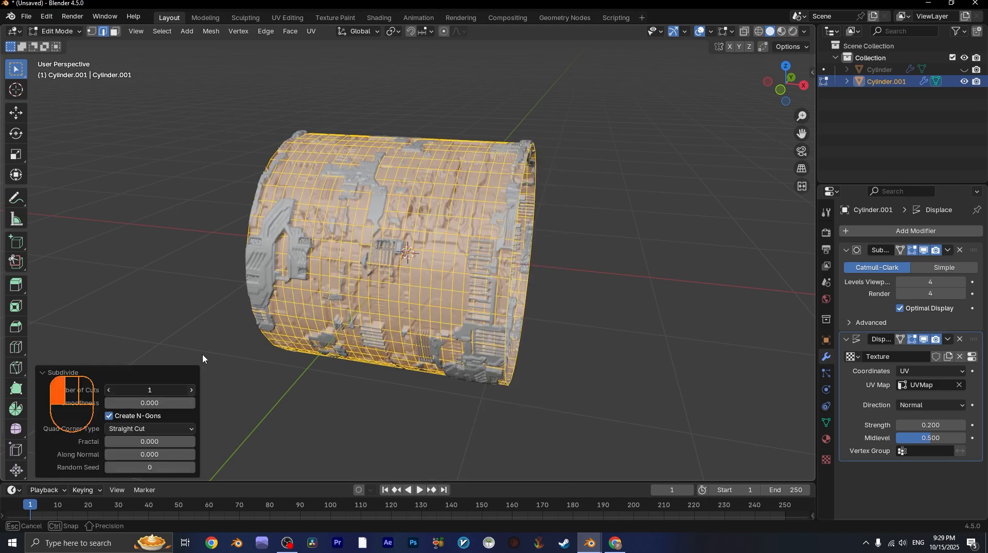
left_click(55, 31)
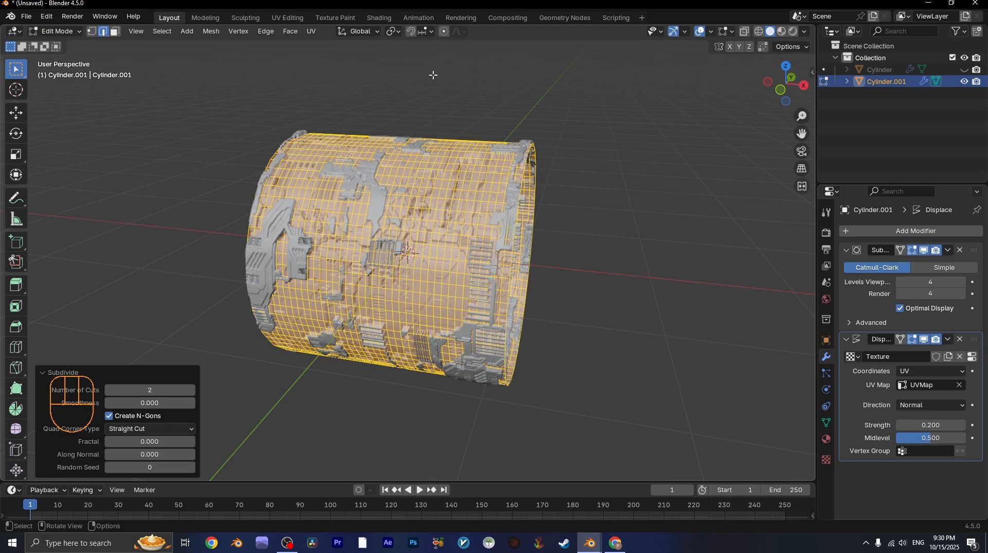
left_click(53, 31)
left_click(62, 45)
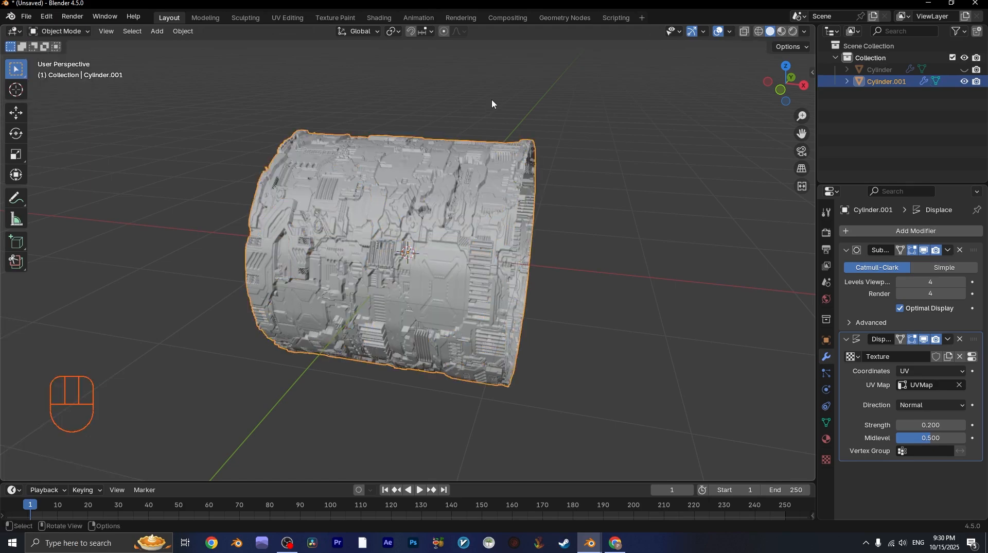
Deselect the inner cylinder and unhide the outer hull cylinder around it
middle_click_drag(493, 100, 315, 196)
left_click(518, 241)
middle_click_drag(520, 242, 484, 277)
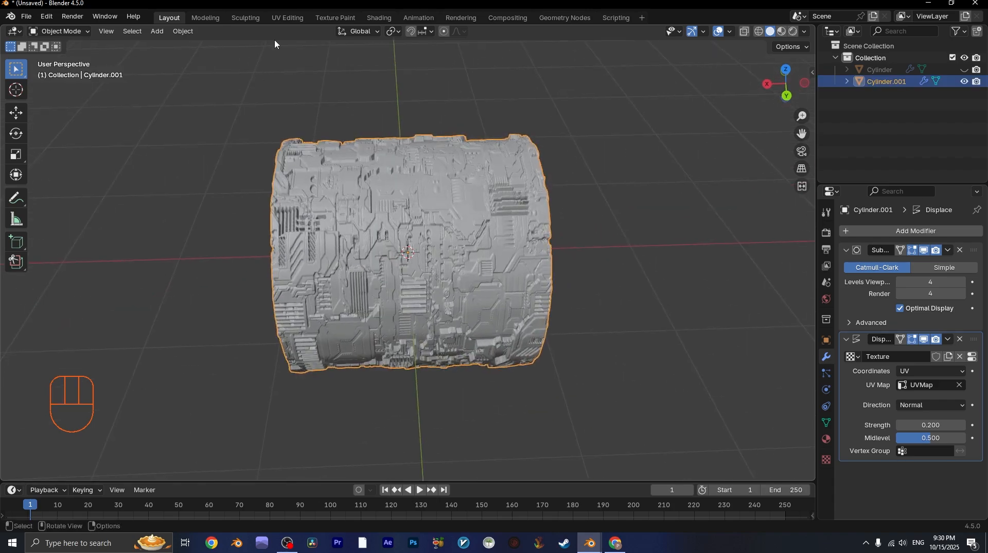
left_click(591, 107)
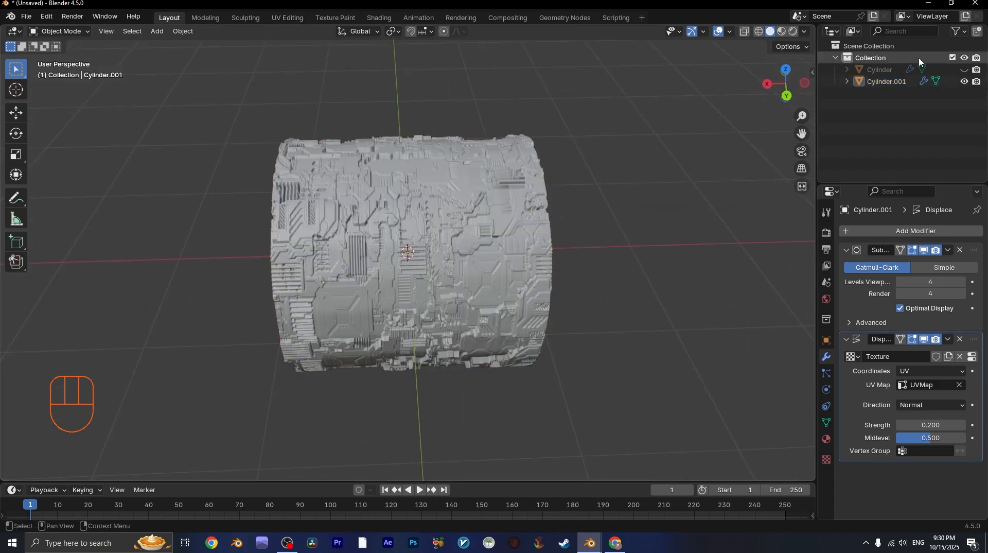
left_click(964, 70)
middle_click_drag(704, 119, 437, 202)
scroll(462, 148, "up", 3)
scroll(409, 206, "up", 4)
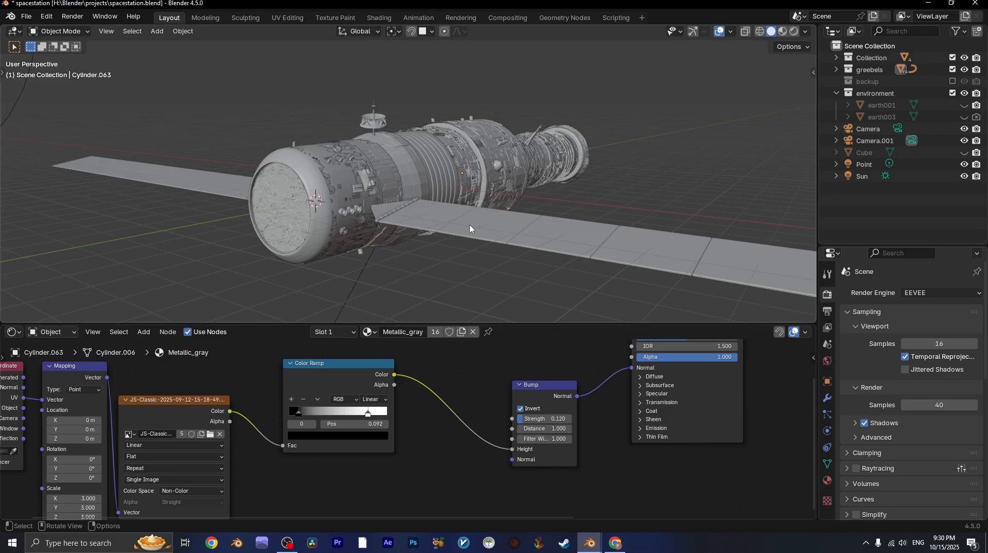
In the spacestation file, examine the displaced panels and greebles along the station's front and middle hull sections
scroll(473, 227, "up", 3)
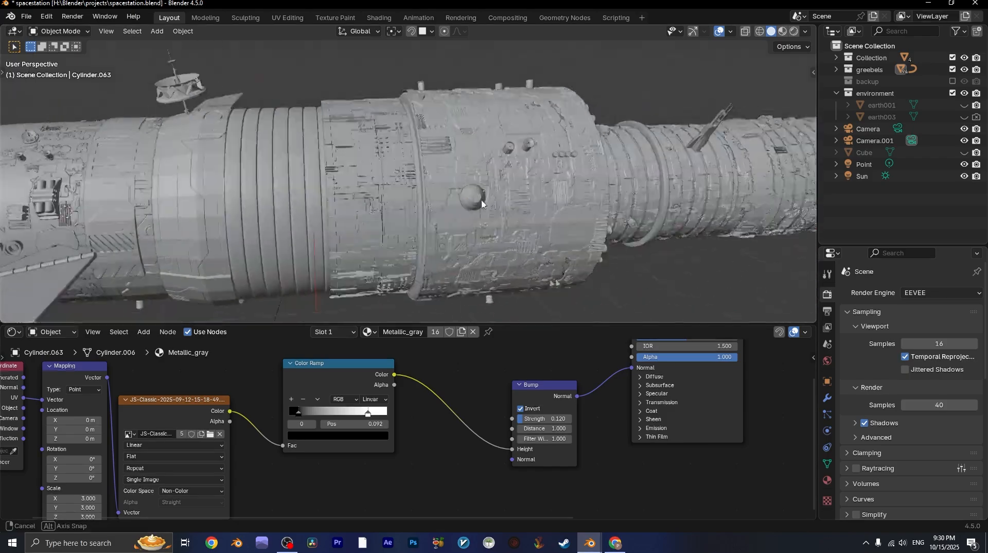
middle_click_drag(473, 226, 463, 175)
left_click(477, 165)
scroll(477, 166, "up", 4)
scroll(463, 179, "down", 5)
left_click(303, 192)
middle_click_drag(302, 193, 259, 210)
scroll(358, 186, "up", 2)
scroll(358, 186, "down", 3)
left_click(259, 211)
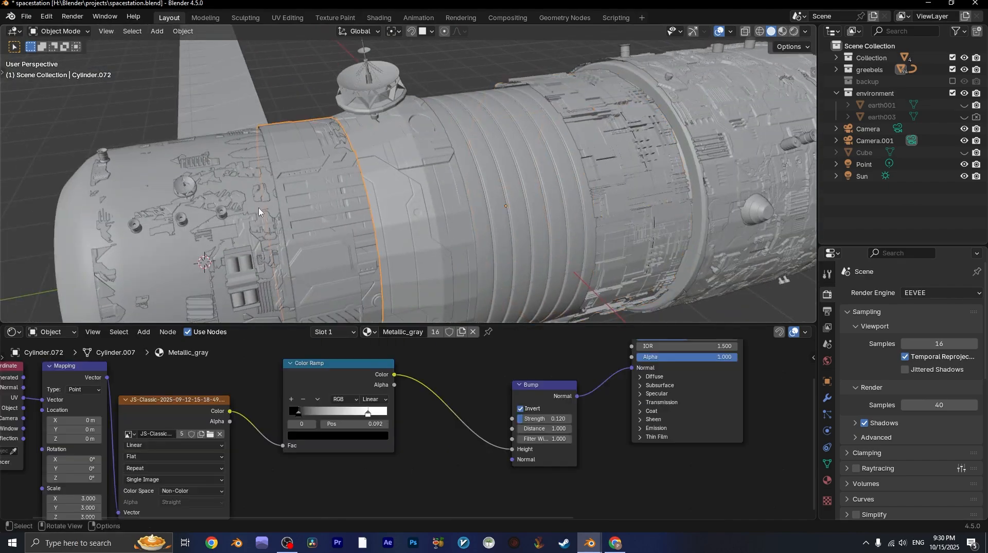
middle_click_drag(598, 169, 257, 216, "shift")
scroll(394, 206, "up", 2)
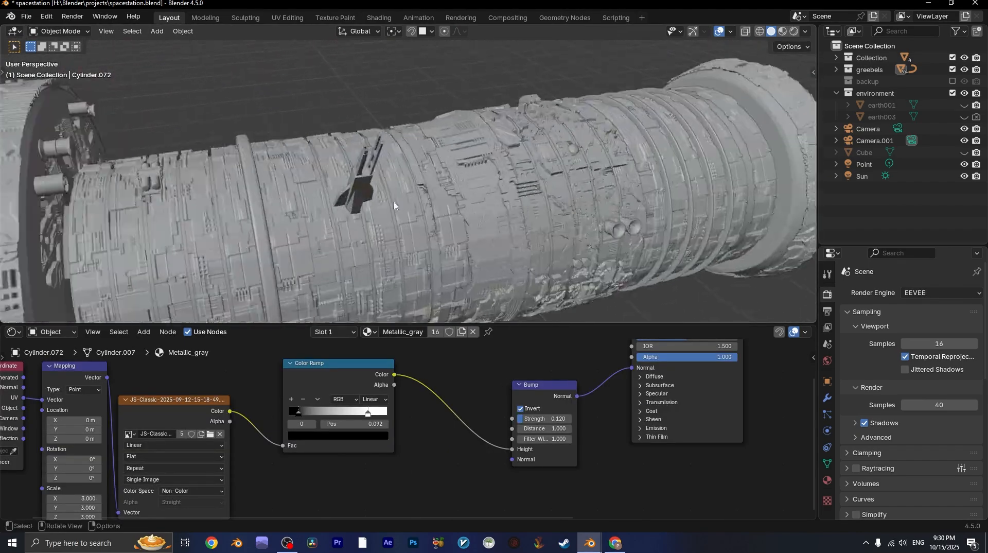
Examine the station's rear hull section and the displaced end cap around the engine nozzles
left_click(221, 242)
middle_click_drag(518, 232, 301, 172)
left_click(484, 170)
middle_click_drag(497, 169, 474, 168)
scroll(475, 171, "down", 2)
middle_click_drag(545, 181, 464, 204)
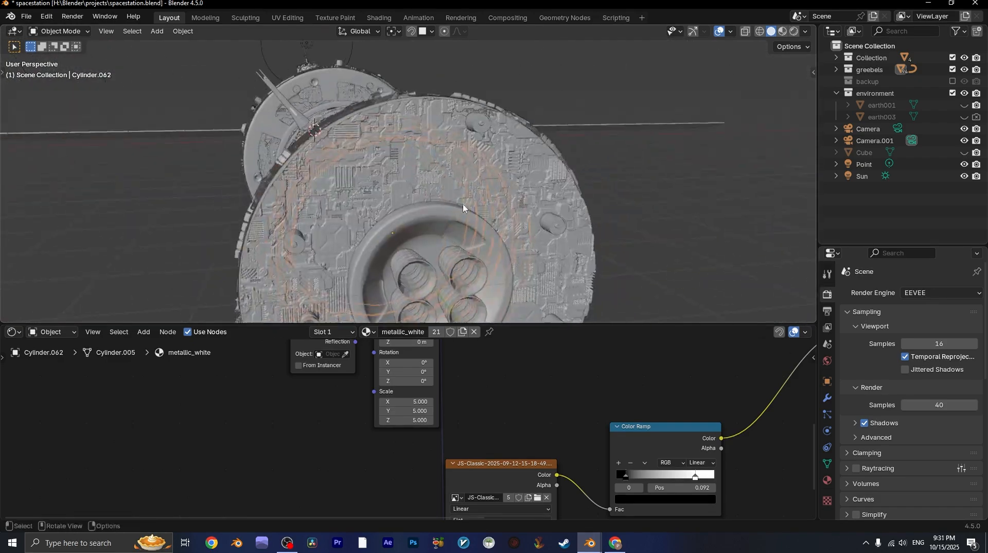
left_click(544, 179)
middle_click_drag(683, 175, 751, 147)
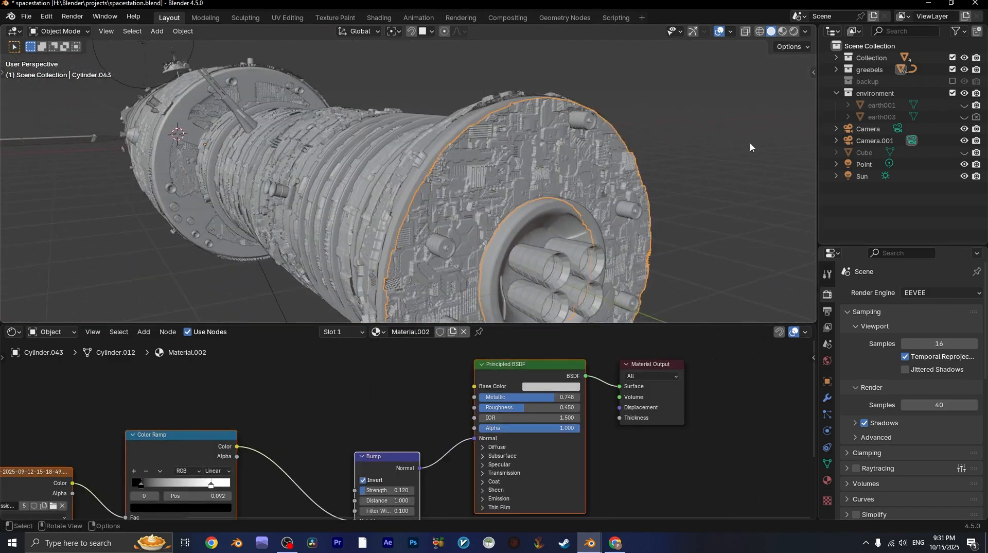
middle_click_drag(524, 179, 427, 184)
middle_click_drag(535, 139, 492, 254)
middle_click_drag(568, 209, 525, 226)
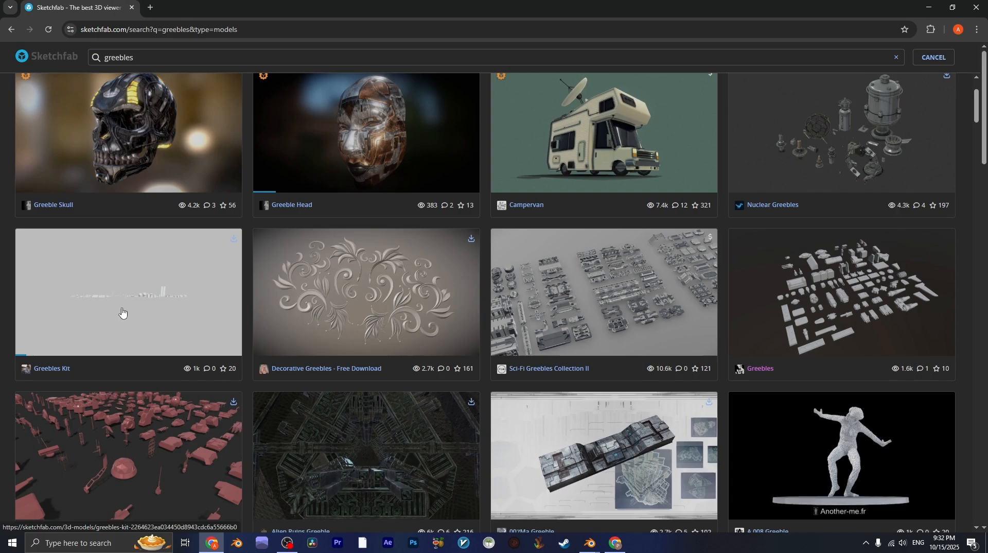
Open the Greebles Kit model from the greebles search on Sketchfab
left_click(121, 307)
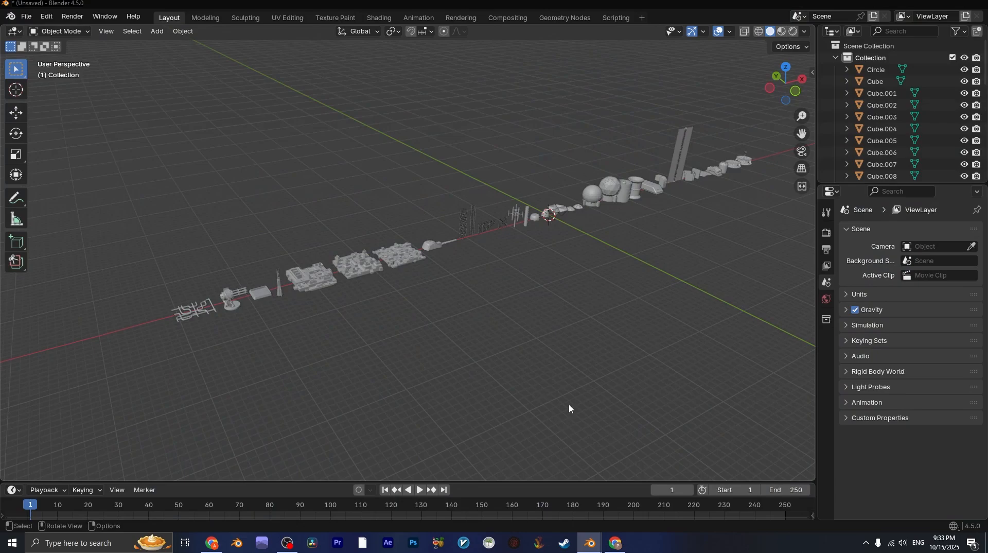
In the Blender file with the row of greebles, copy the geodesic dome object to the clipboard
middle_click_drag(638, 282, 599, 281)
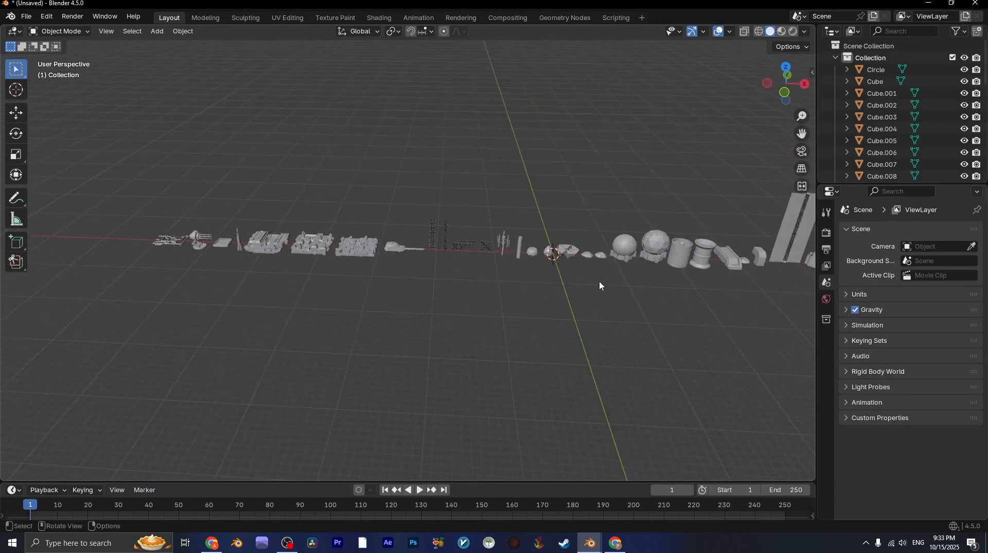
scroll(598, 281, "up", 1)
middle_click_drag(690, 274, 457, 263, "shift")
scroll(456, 263, "up", 4)
left_click(406, 230)
right_click(406, 200)
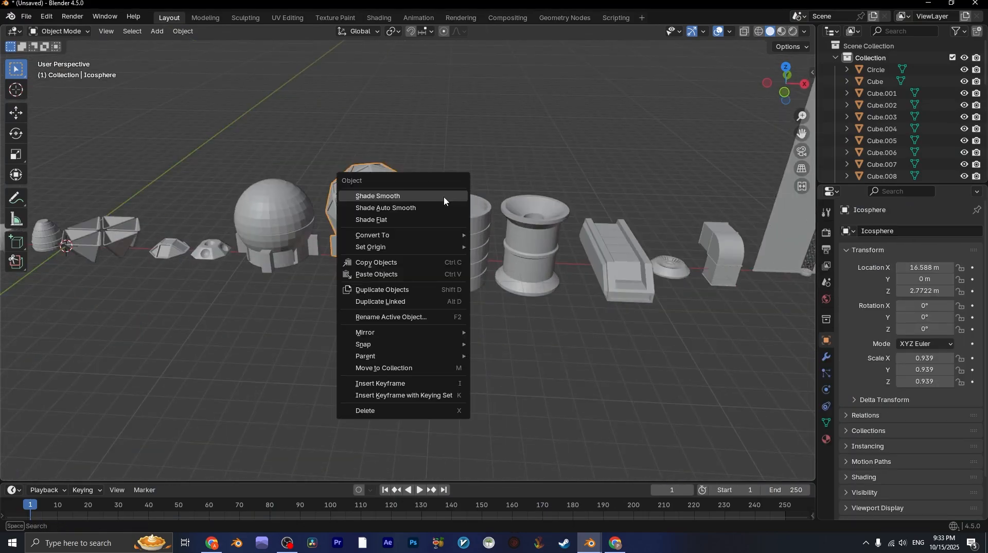
left_click(385, 264)
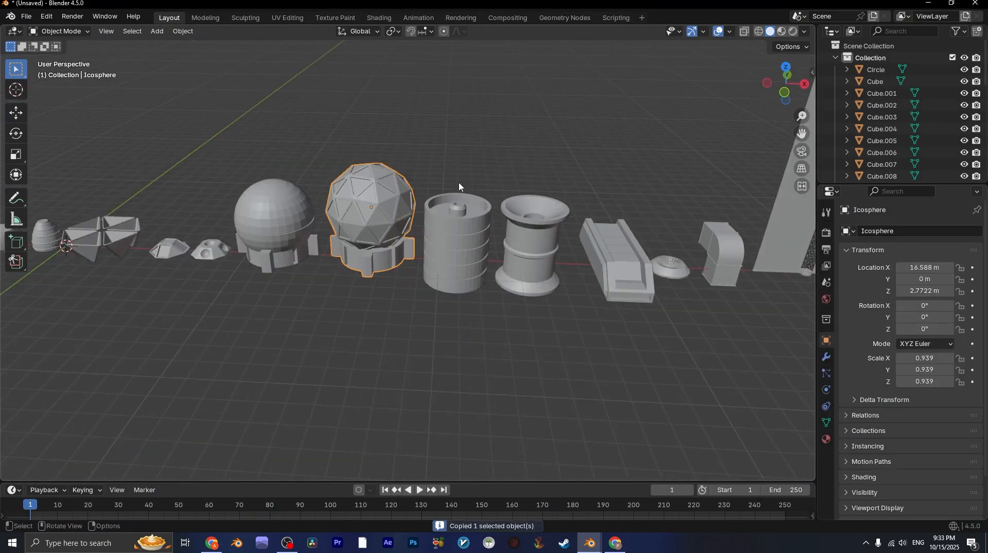
scroll(481, 255, "down", 3)
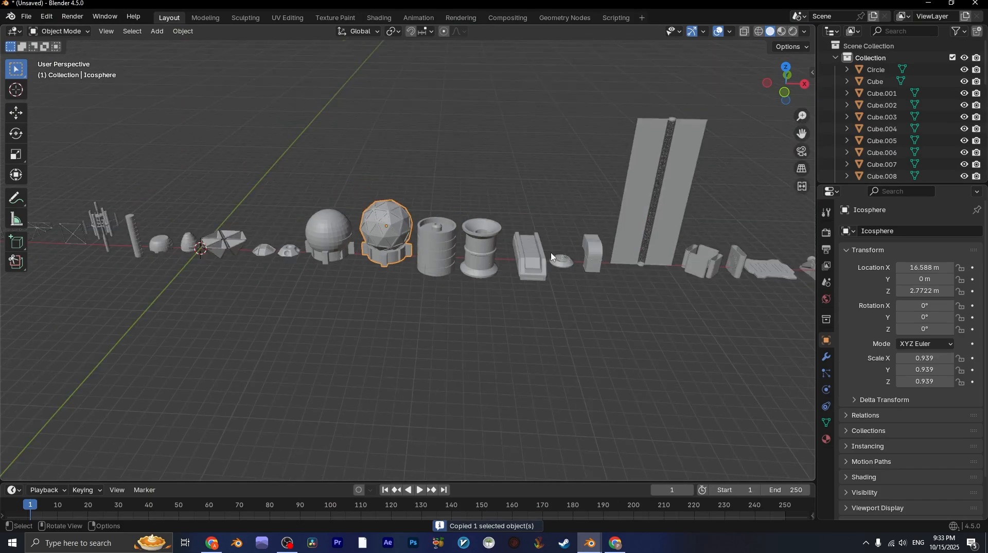
middle_click_drag(552, 257, 566, 258)
middle_click_drag(365, 289, 453, 243)
right_click(464, 211)
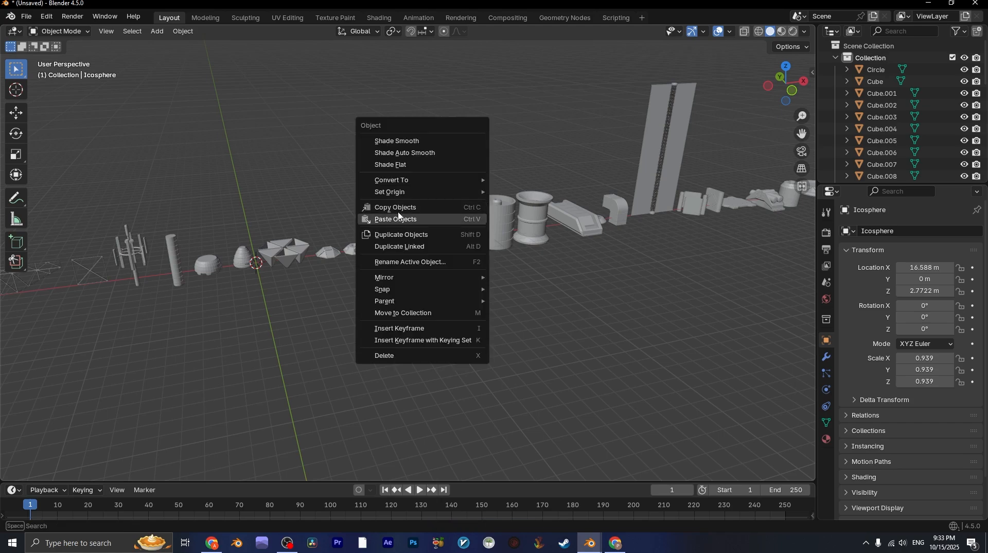
left_click(384, 204)
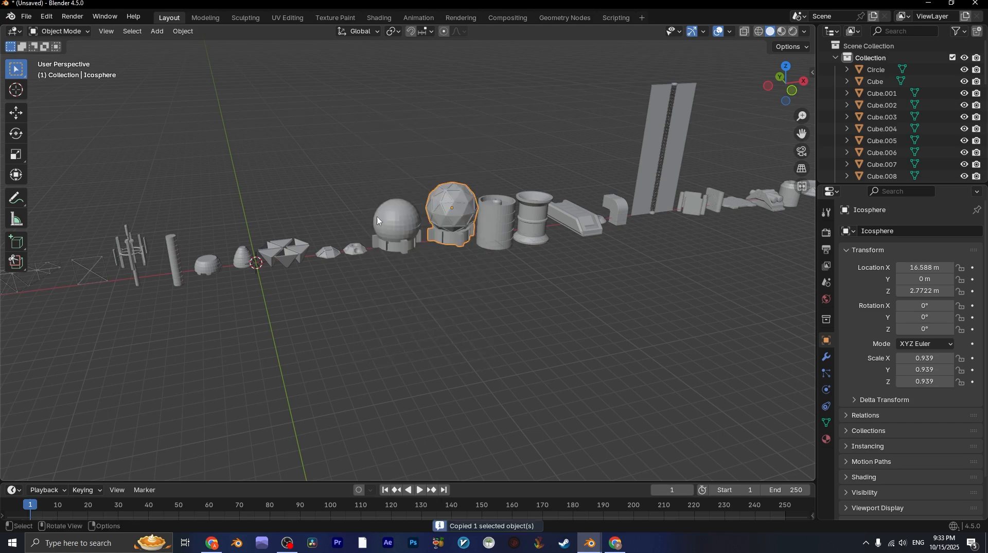
Switch to the Blender window with the hull cylinders and paste the geodesic dome into the scene
left_click(590, 548)
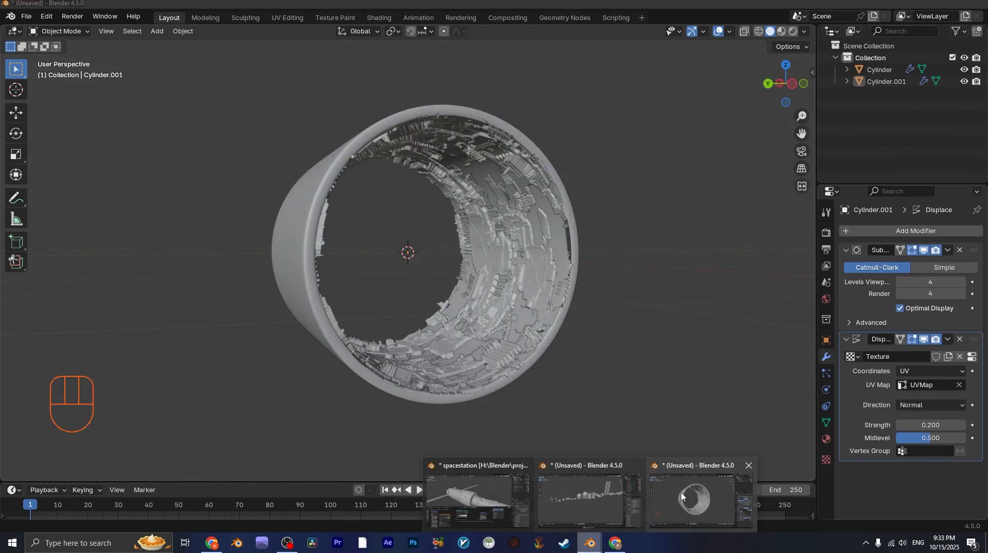
left_click(682, 496)
middle_click_drag(585, 223, 486, 267)
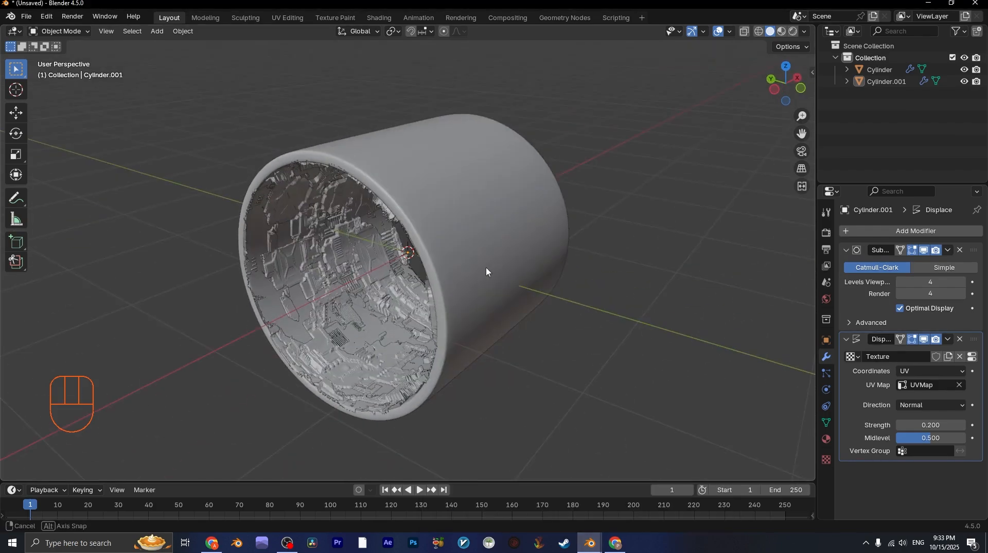
key("ctrl+v")
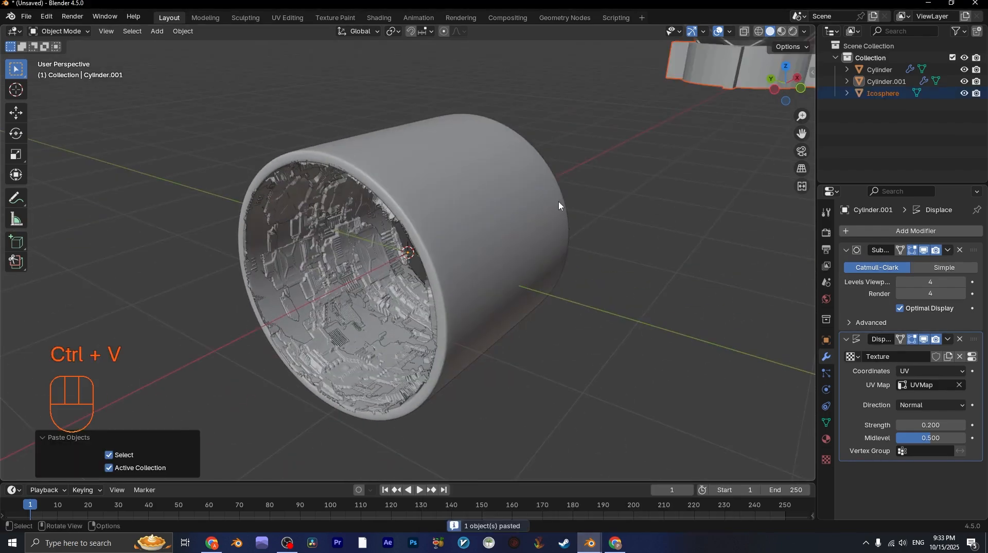
scroll(558, 205, "down", 4)
middle_click_drag(612, 180, 453, 237, "shift")
Scale the pasted dome down to about 0.27, move it to the hull, and scale it again to about 0.47
key("s")
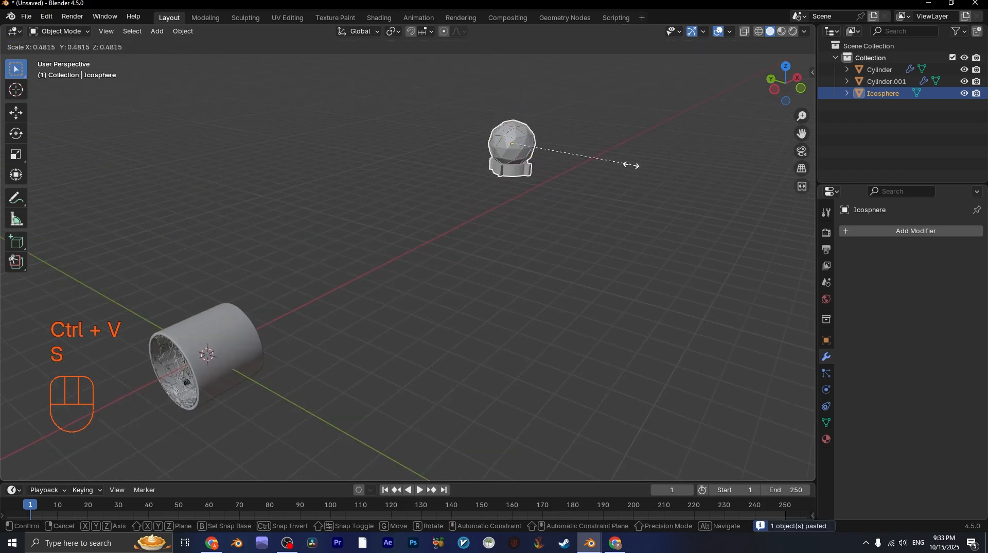
left_click(580, 158)
middle_click_drag(580, 158, 569, 196)
key("g")
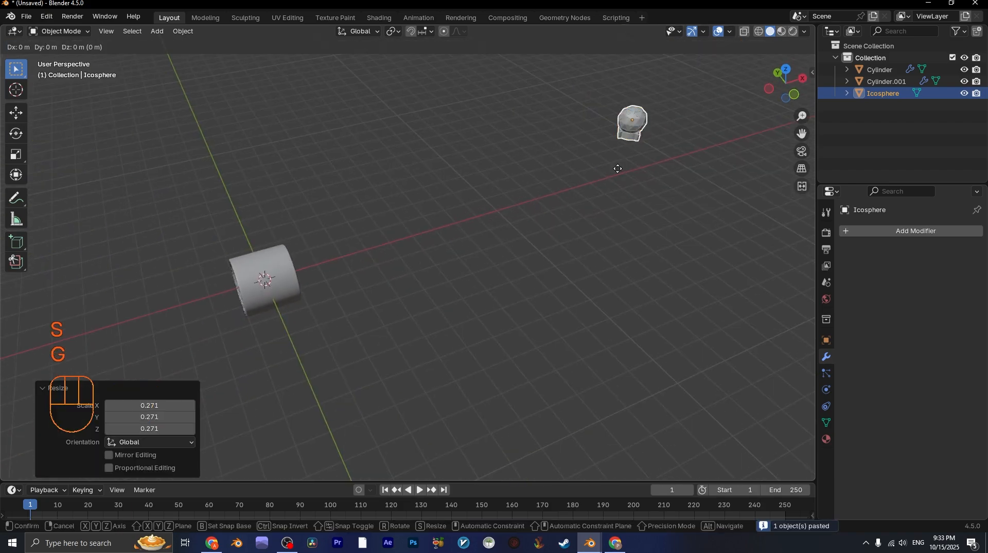
left_click(254, 316)
middle_click_drag(253, 316, 433, 253)
scroll(323, 349, "up", 2)
key("g")
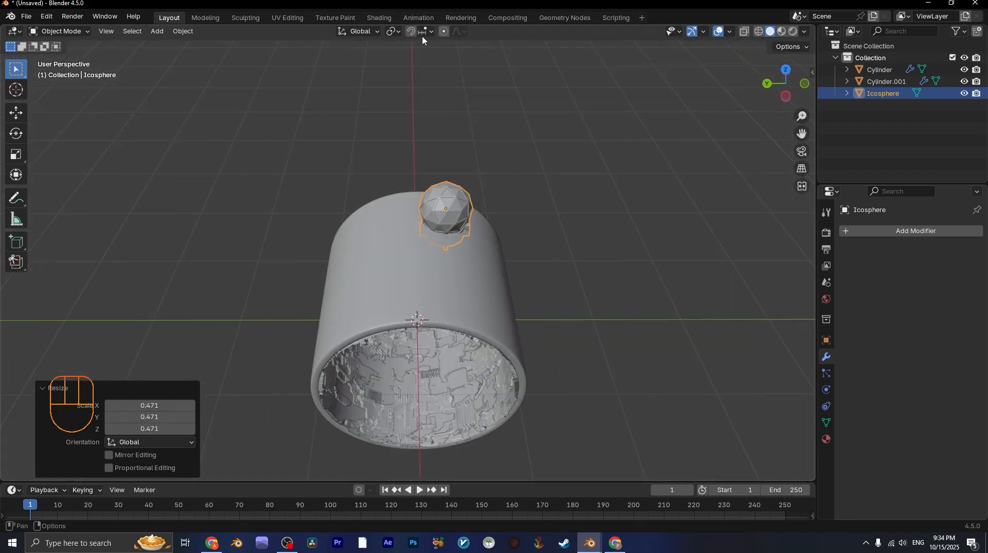
Enable snapping to faces with Align Rotation to Target for move operations
scroll(410, 103, "up", 3)
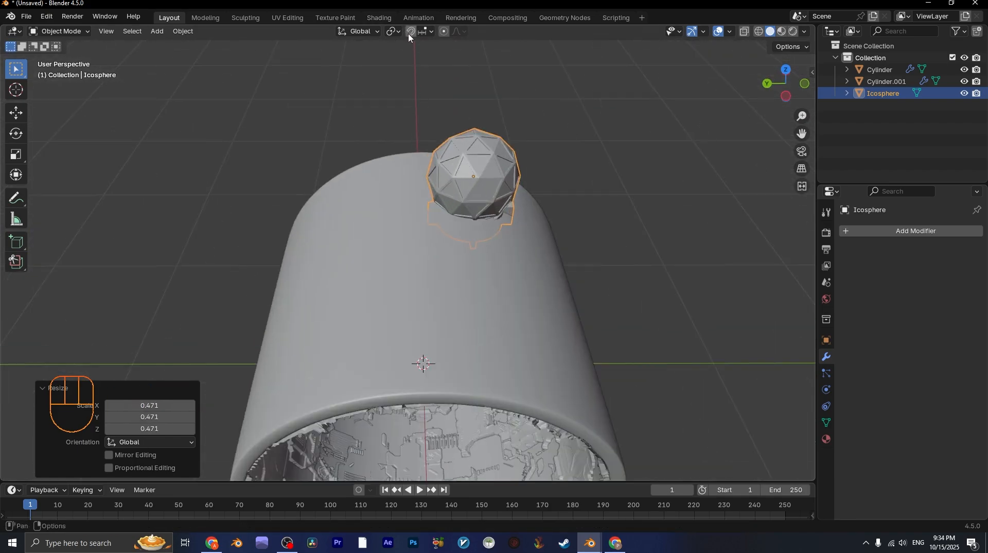
left_click(424, 34)
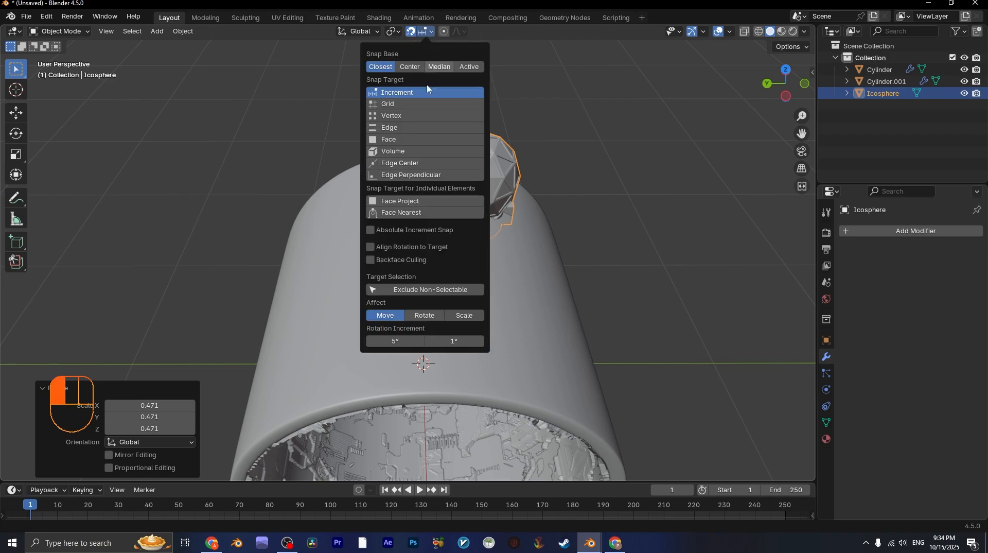
left_click(388, 142)
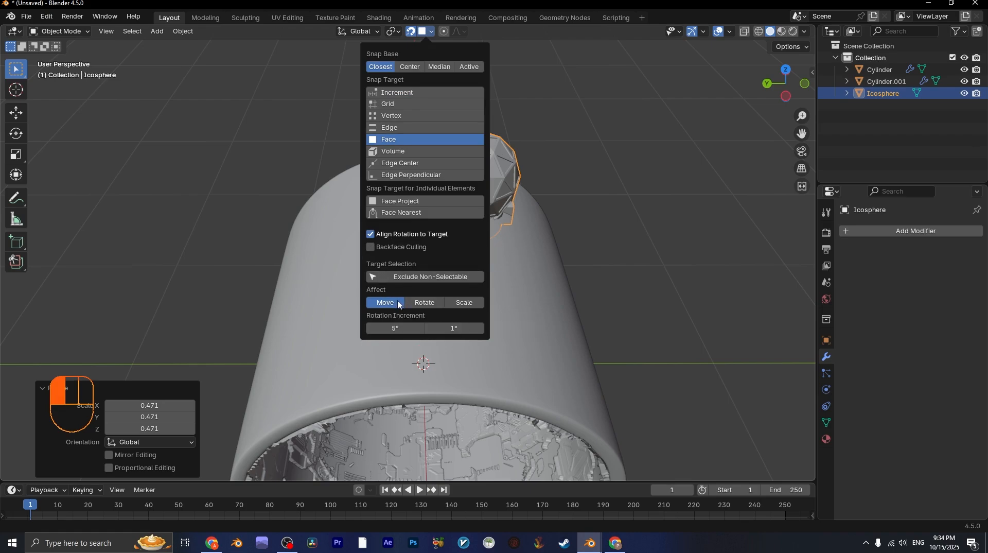
Move the dome across the hull so it snaps and aligns to the outer surface
middle_click_drag(456, 347, 508, 233)
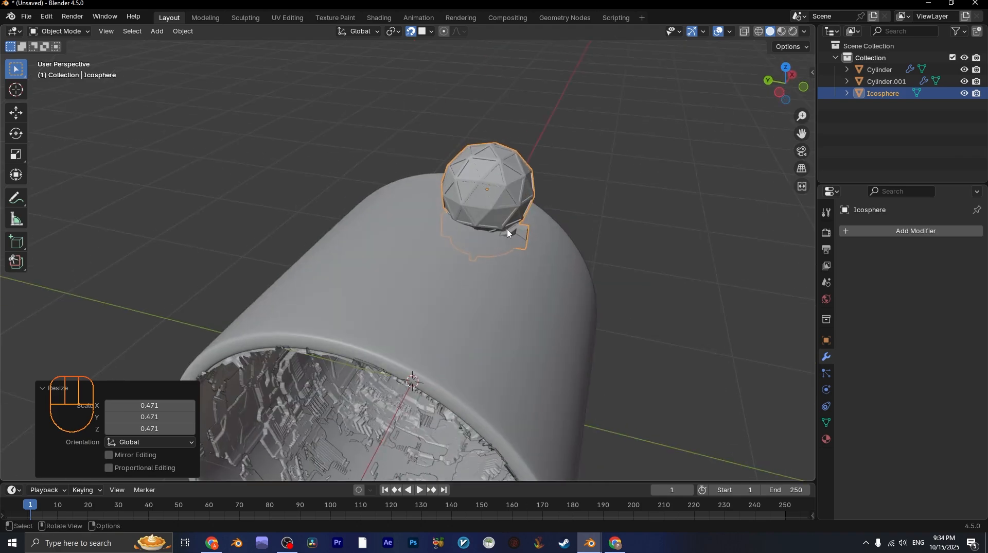
key("g")
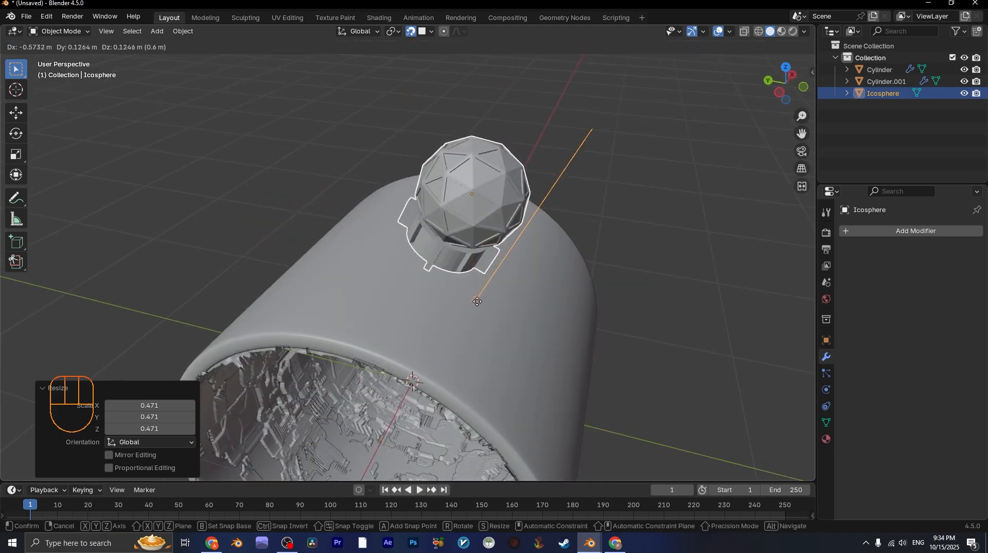
left_click(502, 322)
scroll(463, 304, "down", 3)
middle_click_drag(463, 304, 367, 353)
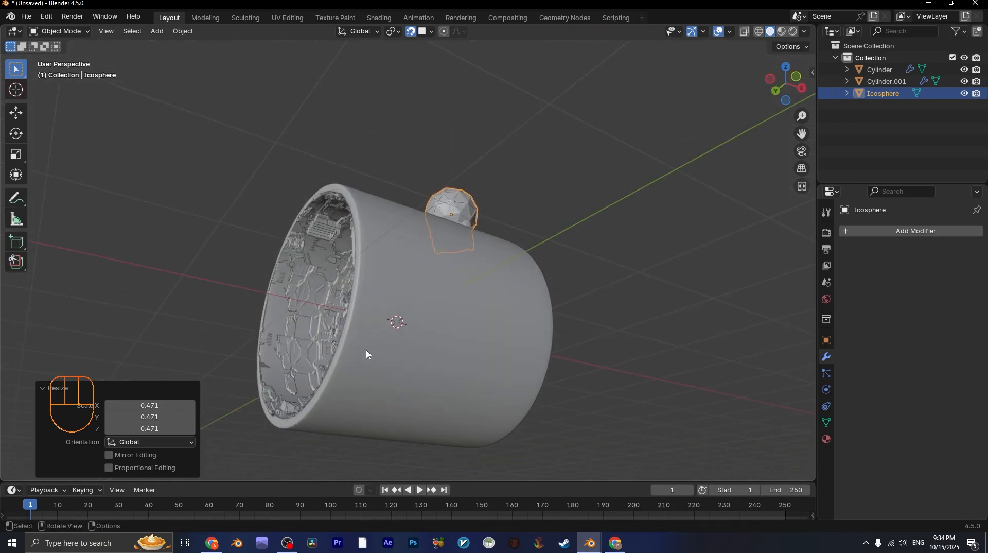
key("g")
left_click(357, 355)
left_click(563, 266)
middle_click_drag(563, 266, 588, 258)
Rescale the dome and reposition it on the hull's outer surface with face snapping
left_click(536, 350)
scroll(462, 255, "up", 3)
middle_click_drag(535, 349, 468, 159, "shift")
key("s")
left_click(556, 195)
key("g")
left_click(470, 233)
scroll(468, 159, "down", 3)
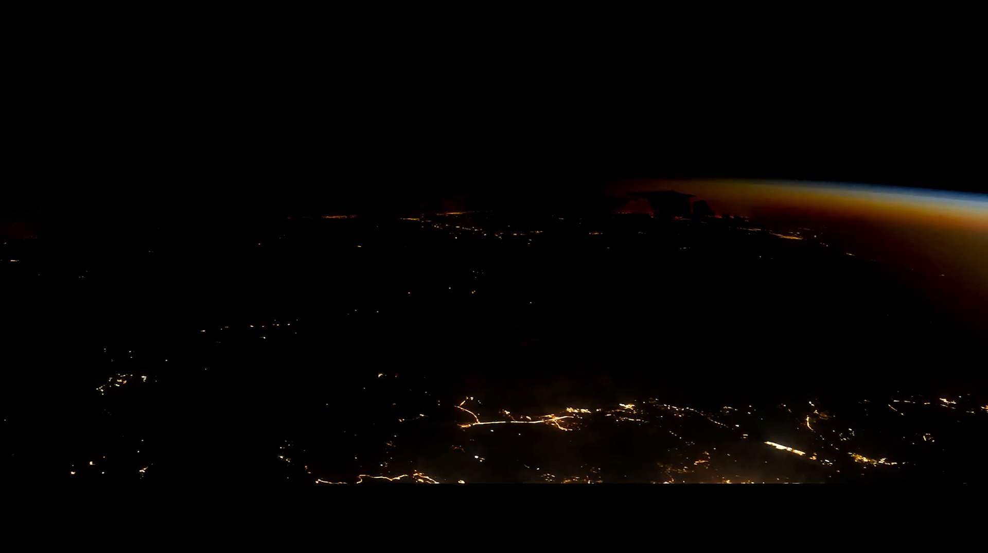